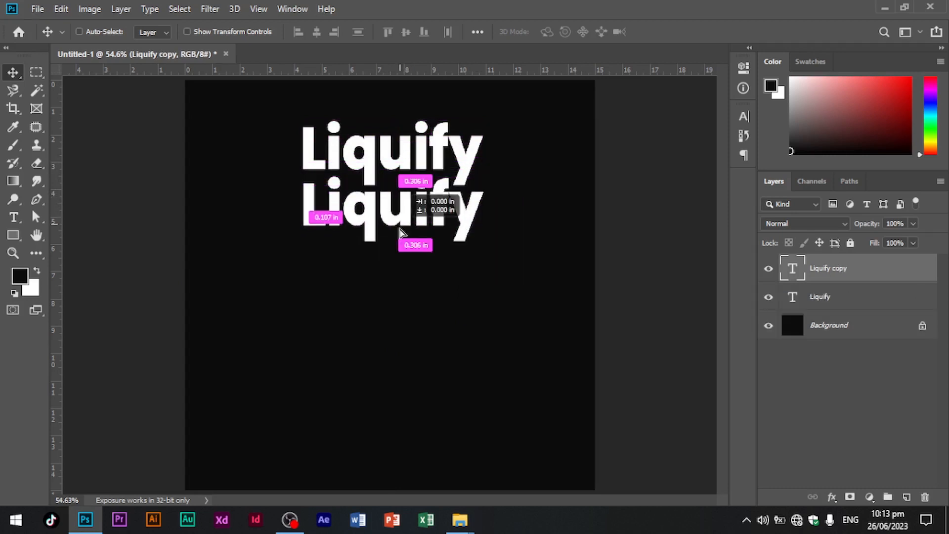
- Duplicate the Liquify text downward to form a stack of four lines and convert the four text layers into one smart object
left_click_drag(396, 282, 396, 339)
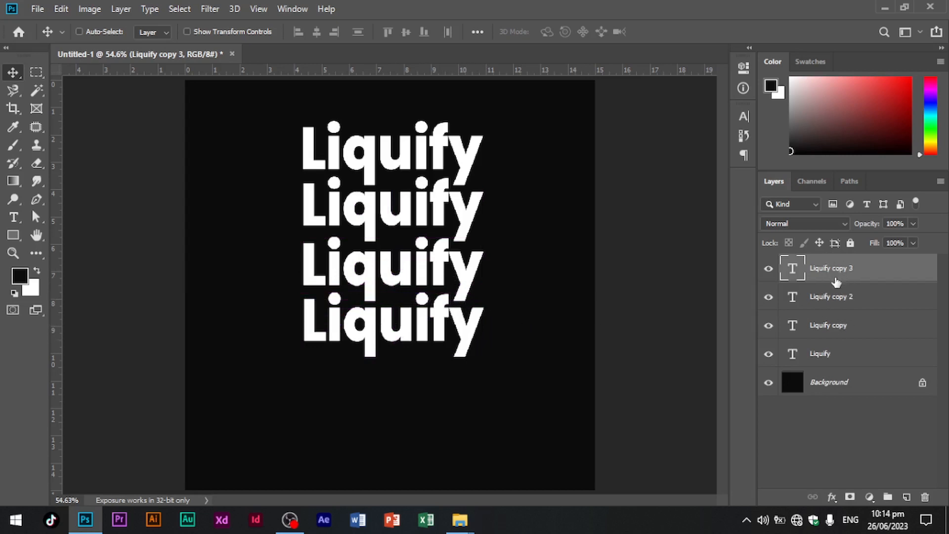
left_click(841, 360, "shift")
right_click(829, 304)
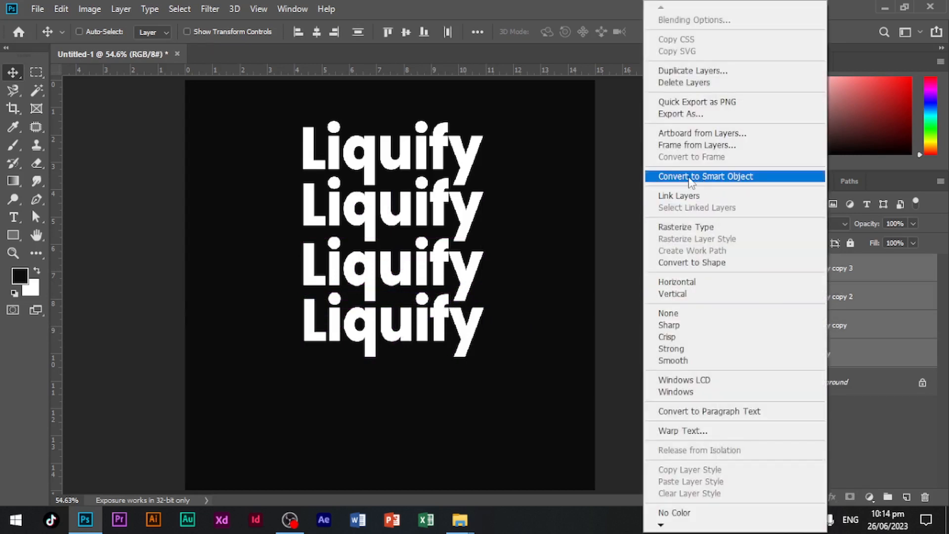
left_click(714, 179)
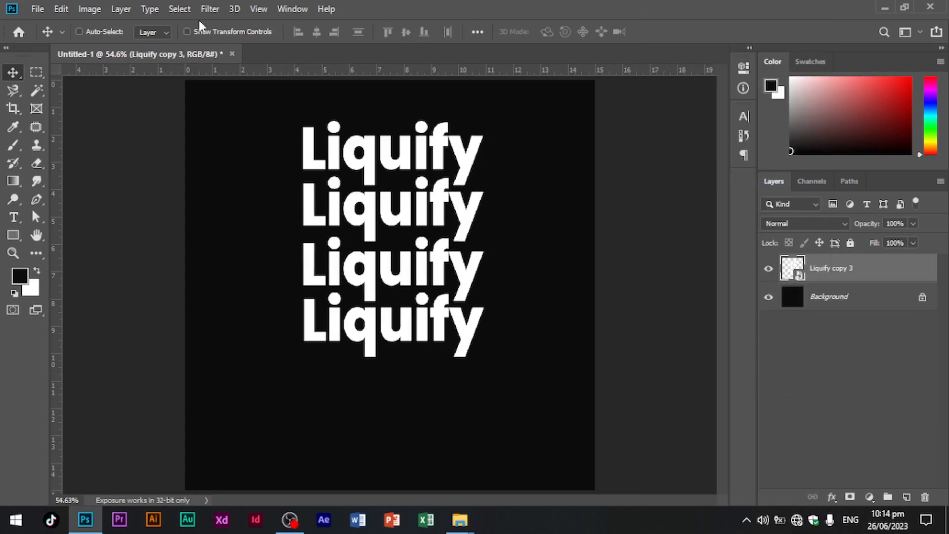
- Apply the Liquify filter to the stacked text, stretching the letters' lower ends downward with the Forward Warp tool at size 117
left_click(209, 9)
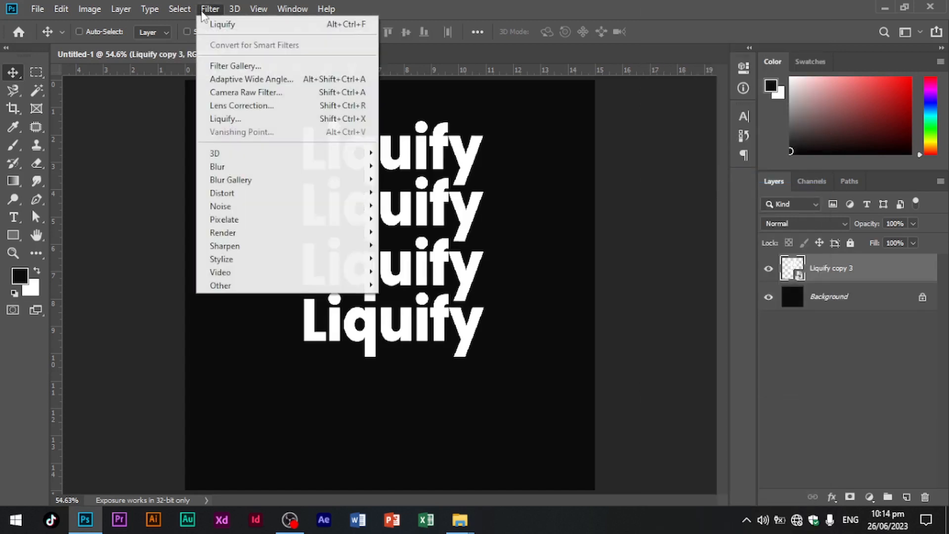
left_click(224, 120)
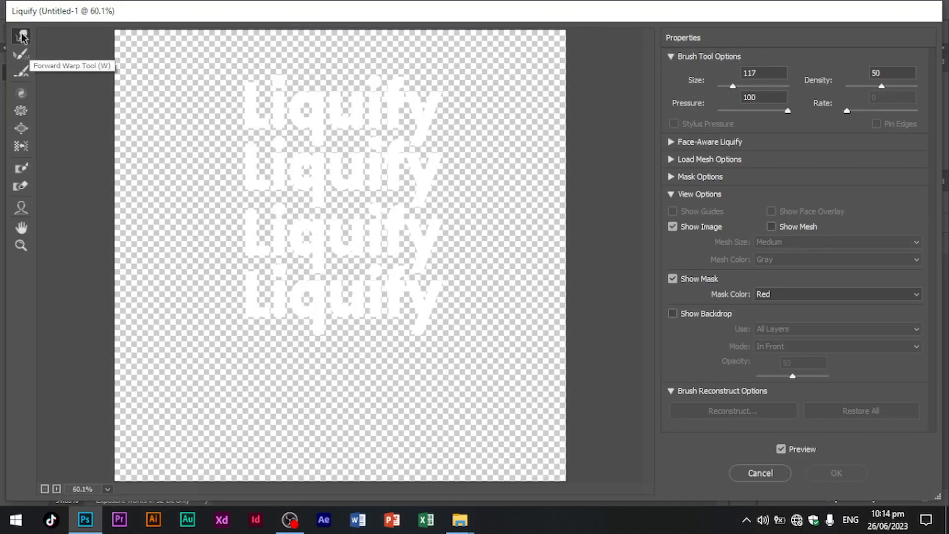
left_click(21, 36)
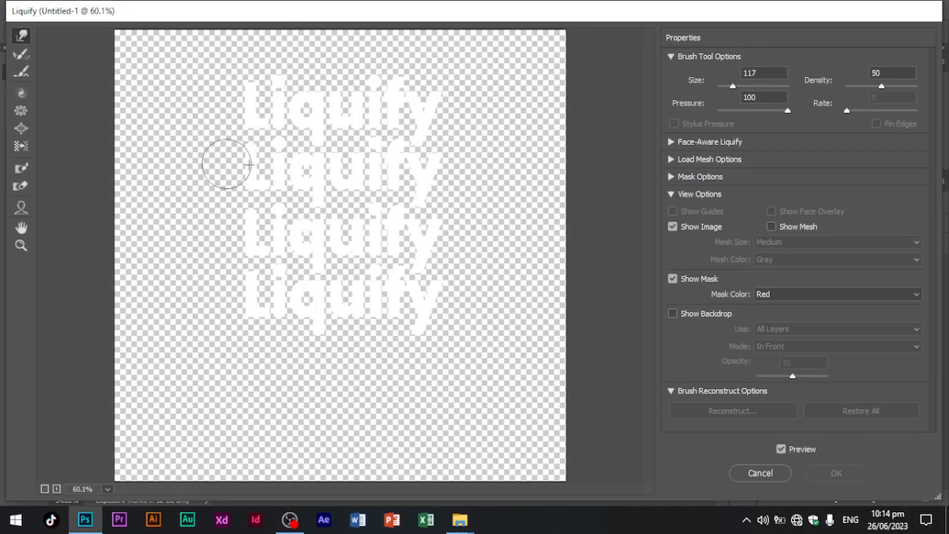
left_click_drag(270, 120, 265, 138)
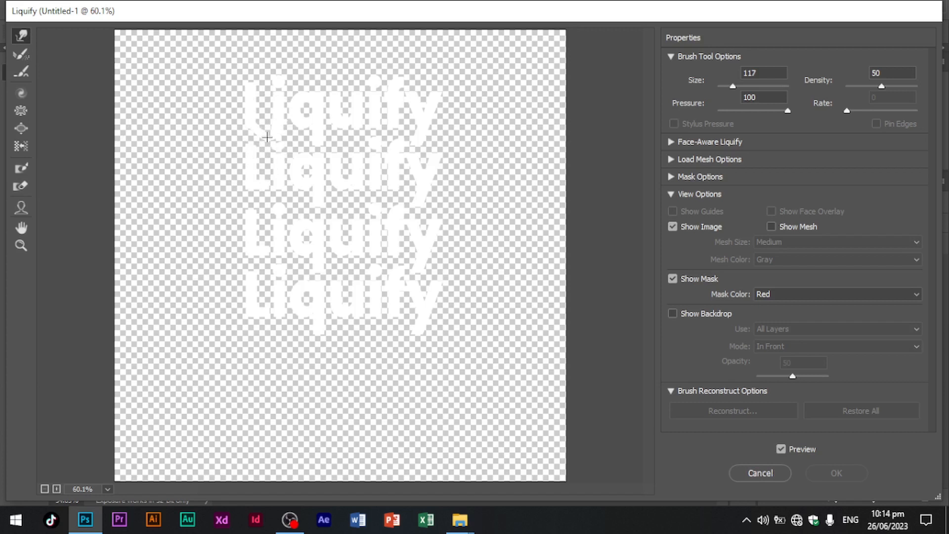
left_click_drag(271, 244, 272, 266)
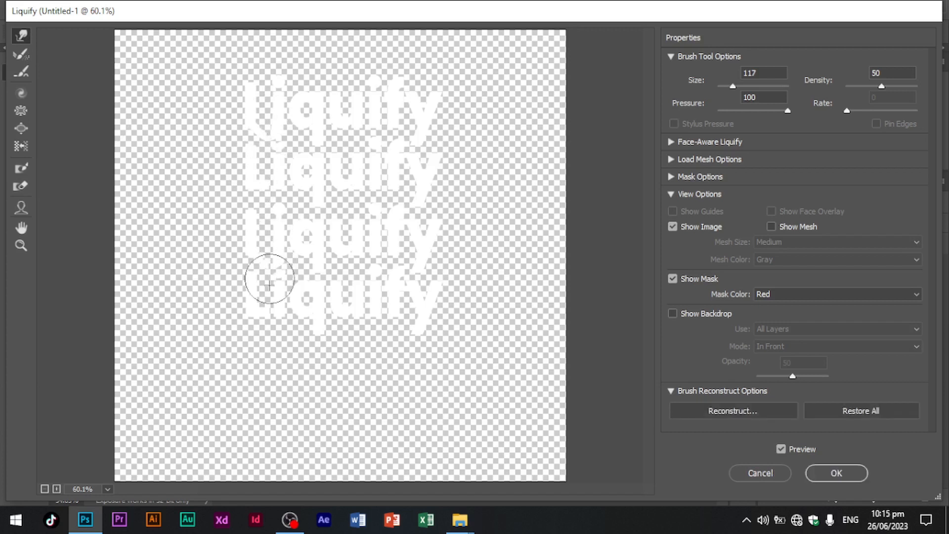
left_click_drag(272, 312, 273, 330)
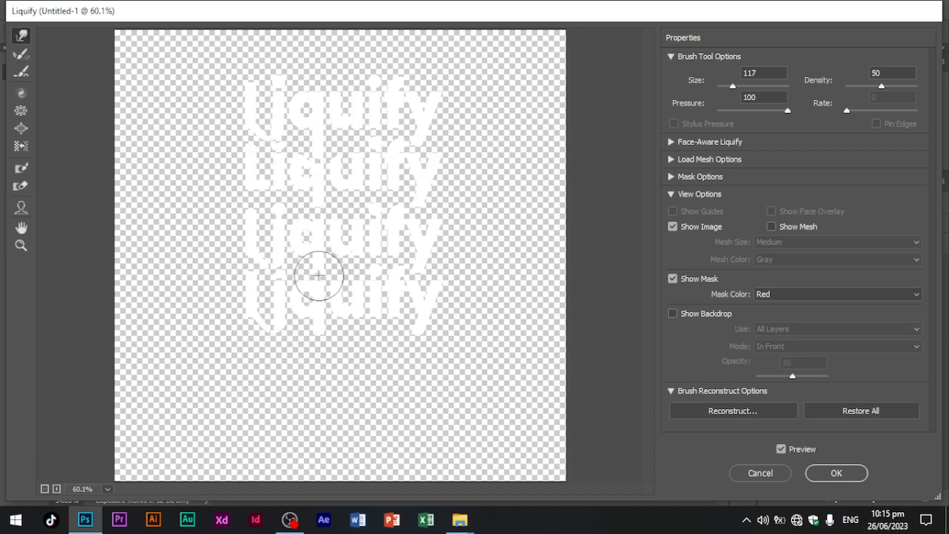
left_click_drag(320, 287, 318, 343)
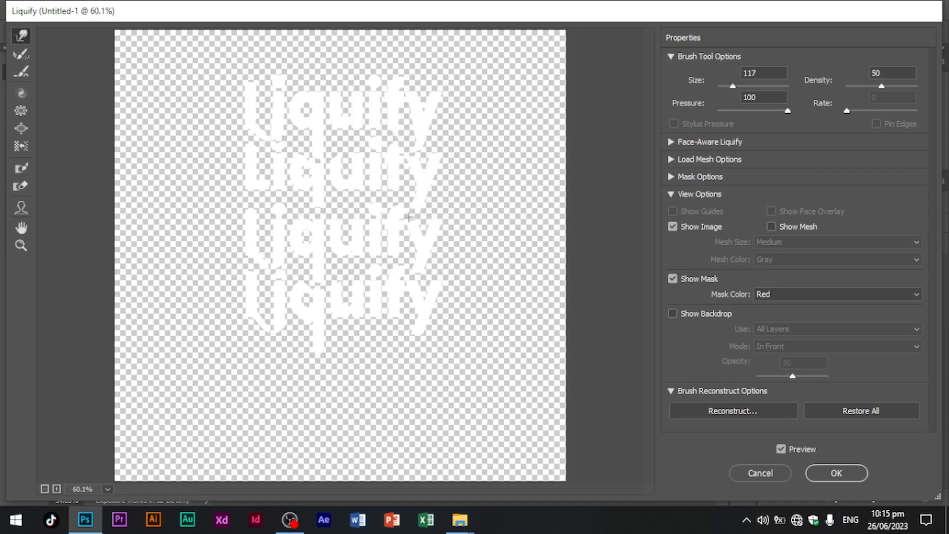
mouse_move(423, 223)
left_mouse_down()
mouse_move(411, 348)
mouse_move(405, 317)
mouse_move(405, 334)
mouse_move(423, 333)
mouse_move(403, 327)
left_mouse_up()
left_click(836, 473)
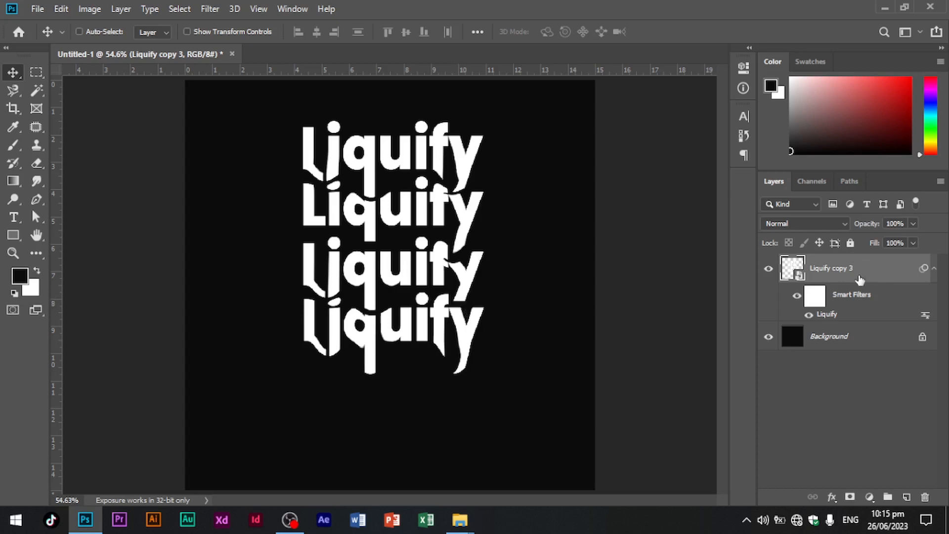
- Center the liquified text on the canvas by aligning its layer with the Background layer, and deselect both layers
key("ctrl")
left_click(831, 341, "ctrl")
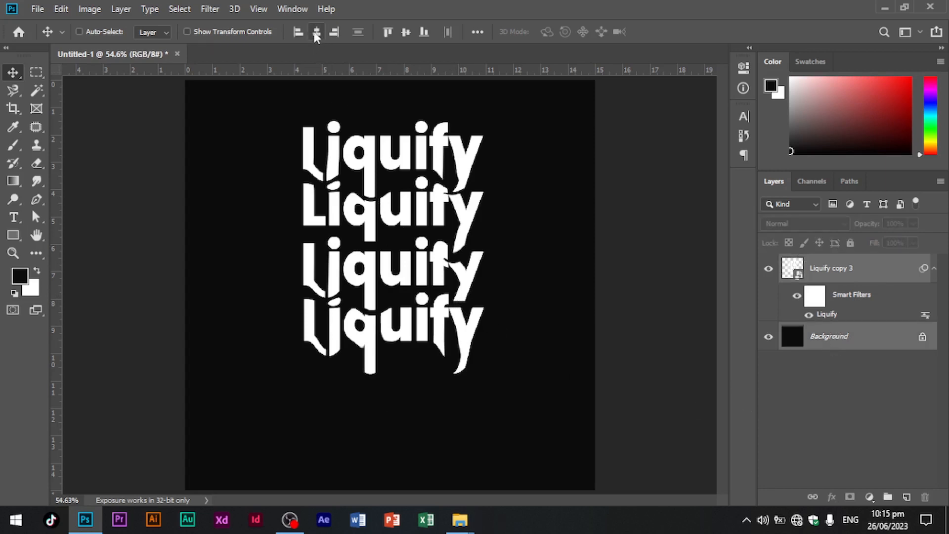
left_click(406, 32)
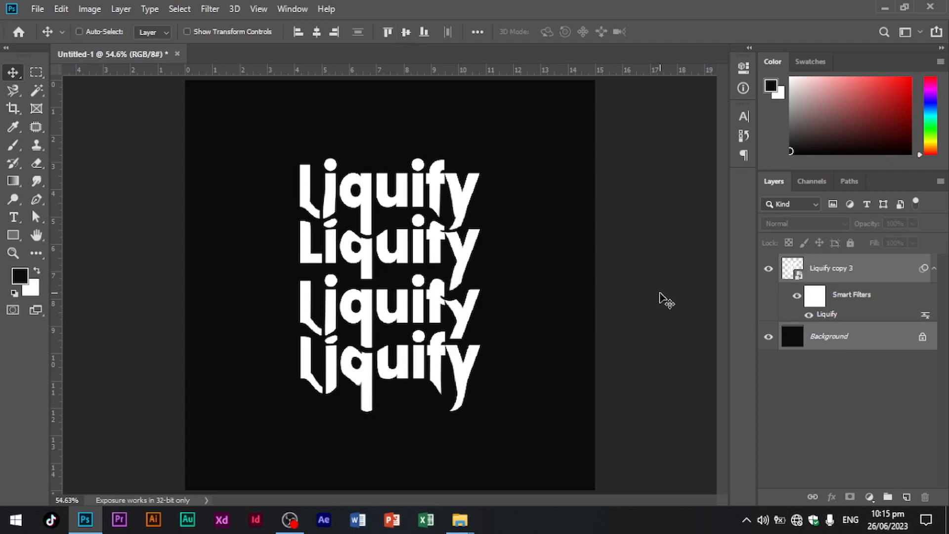
left_click(788, 396)
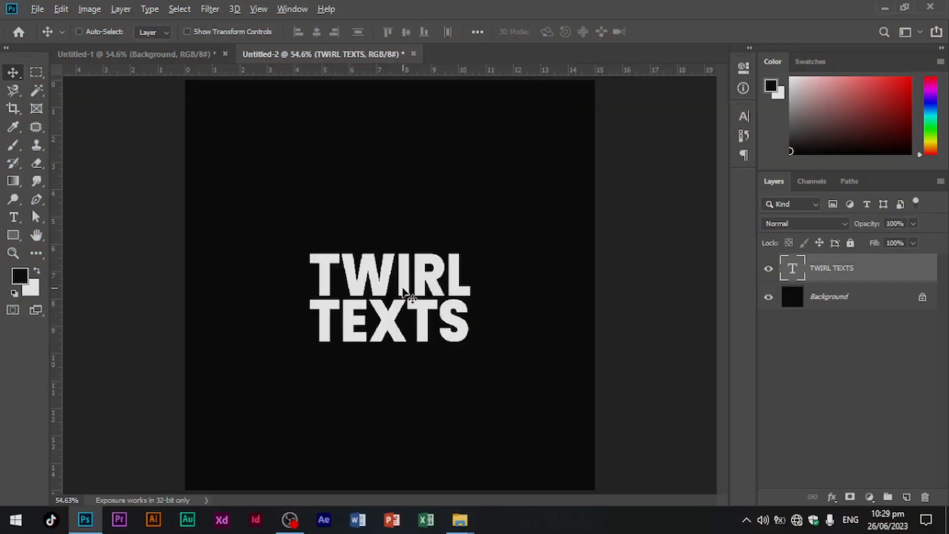
- Place one copy of the TWIRL TEXTS text above and one below the original, and convert the three text layers into a smart object
left_click_drag(405, 287, 405, 193)
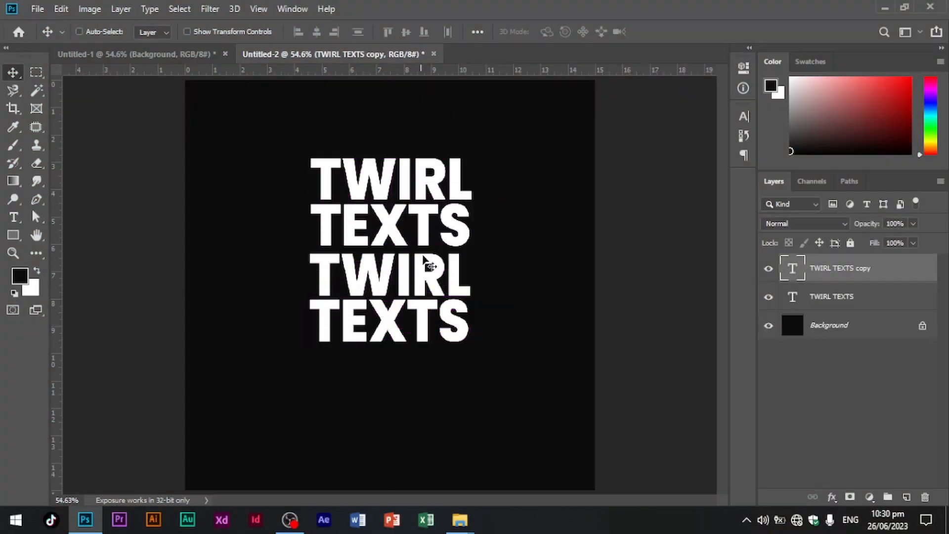
left_click_drag(400, 286, 407, 469)
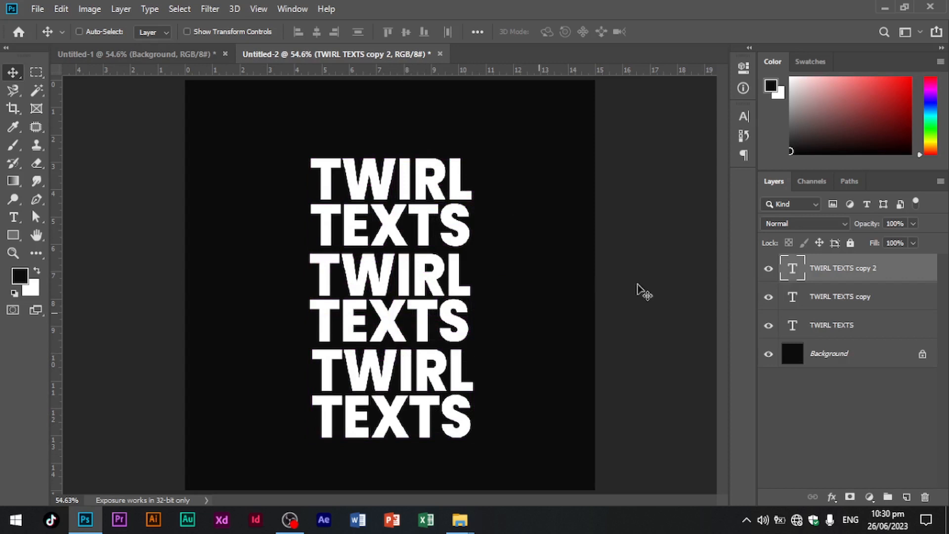
left_click(834, 329, "shift")
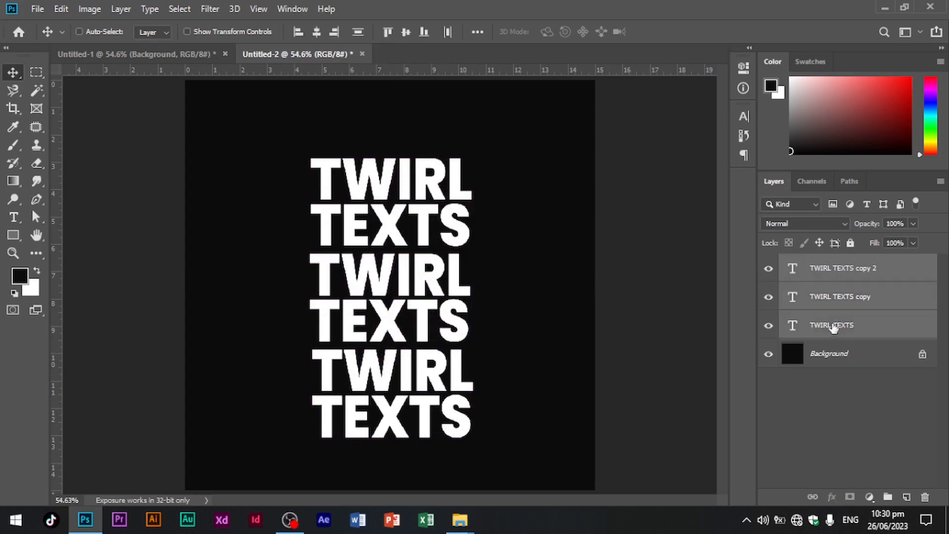
right_click(828, 283)
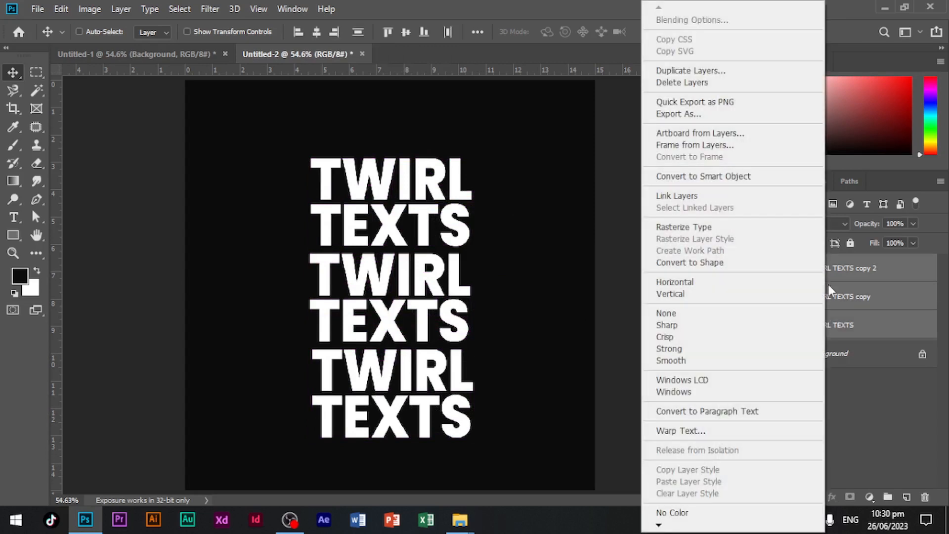
left_click(719, 177)
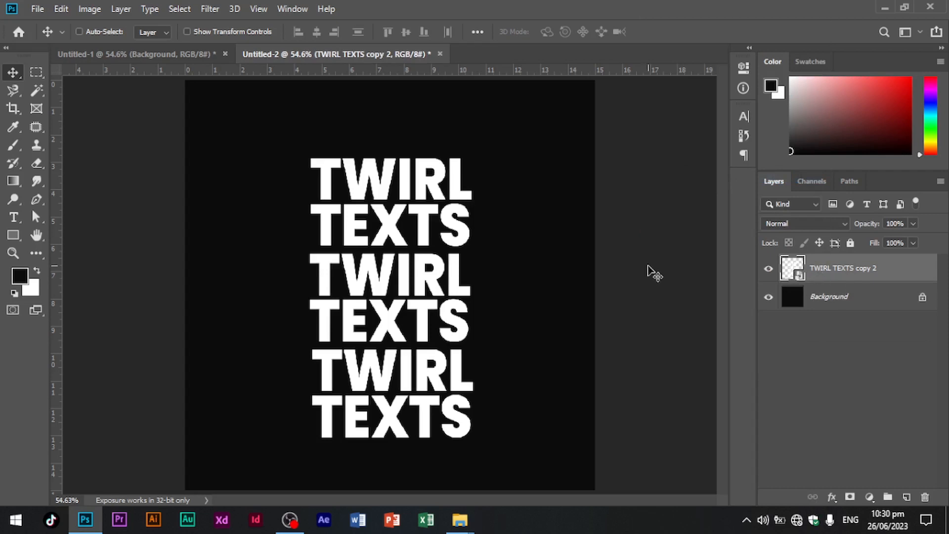
- Turn the TWIRL TEXTS smart object into outlines with 0% fill opacity and a 3 px white stroke positioned inside
double_click(913, 269)
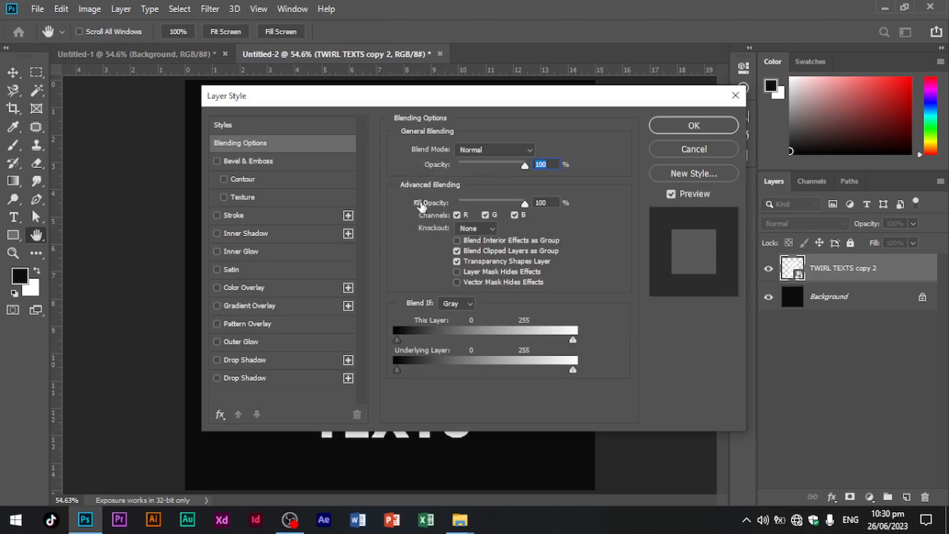
left_click(552, 203)
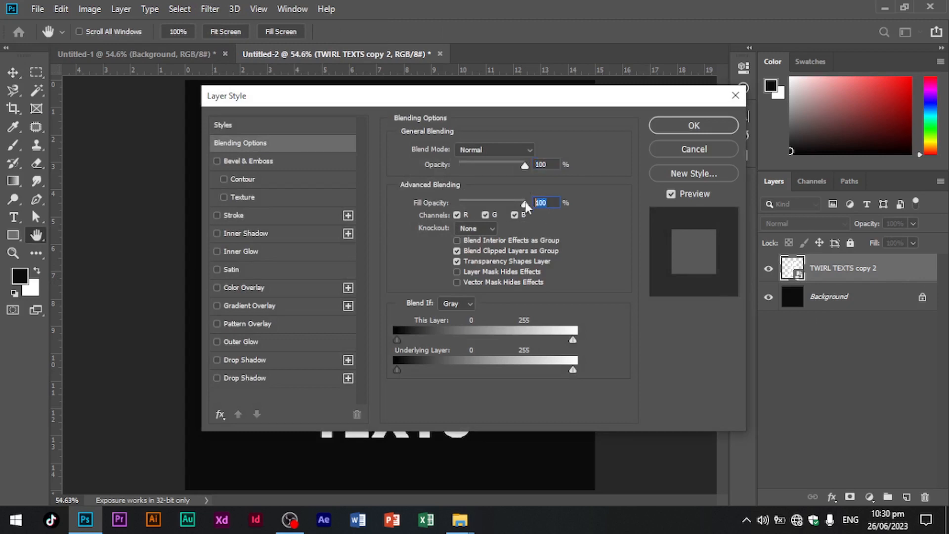
type("0")
left_click(233, 216)
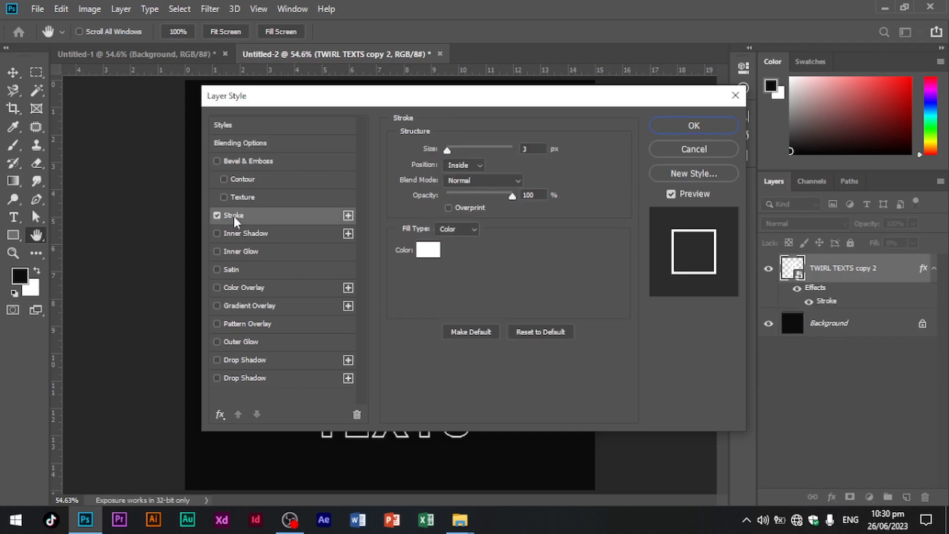
left_click_drag(473, 96, 459, 105)
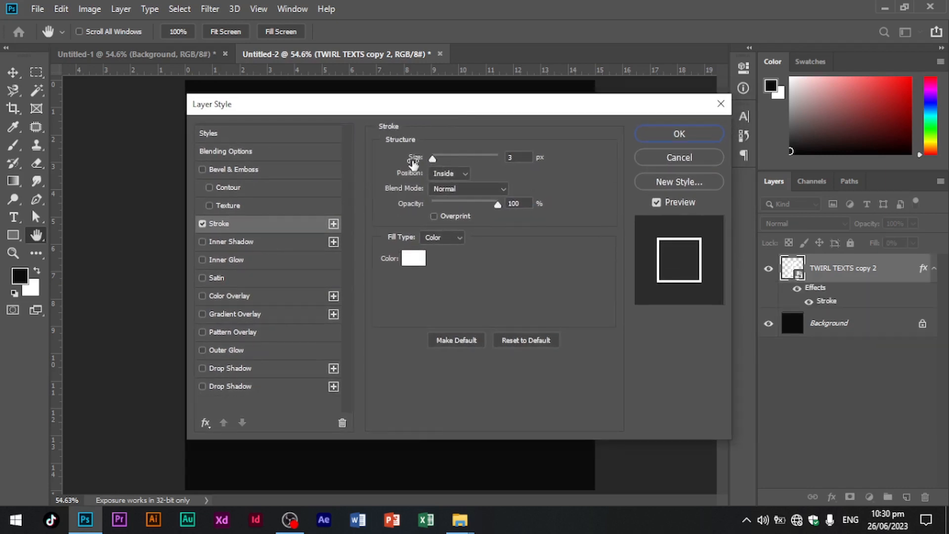
left_click(503, 157)
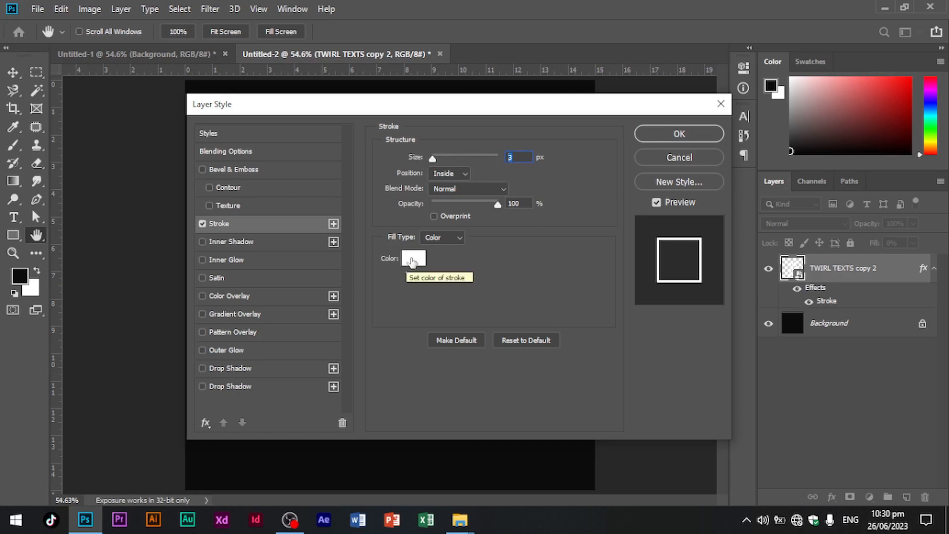
left_click(657, 136)
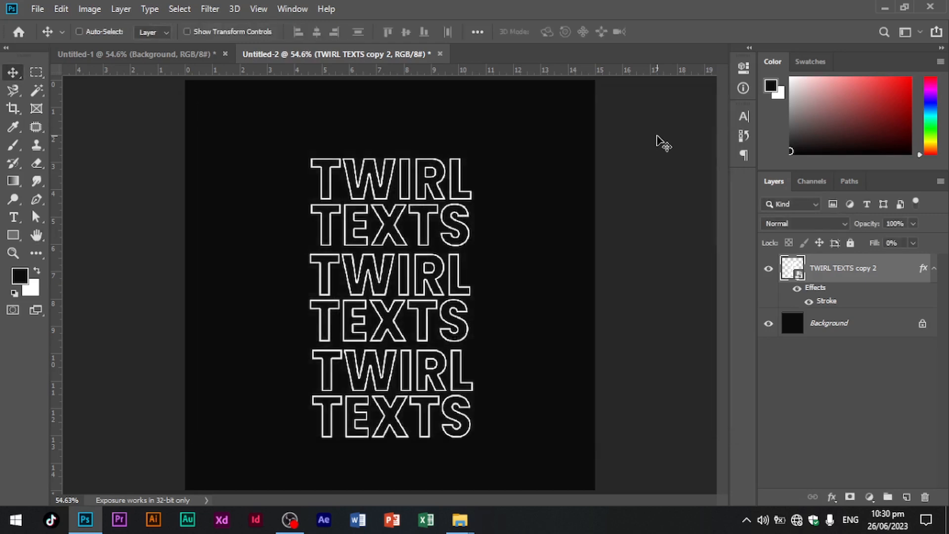
- Apply the Twirl distortion filter to the outlined TWIRL TEXTS smart object
left_click(210, 9)
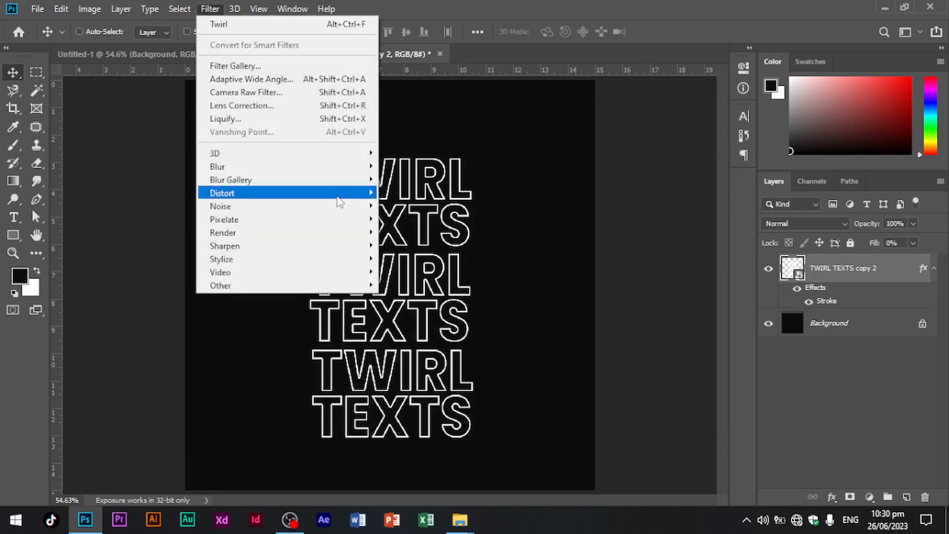
mouse_move(339, 201)
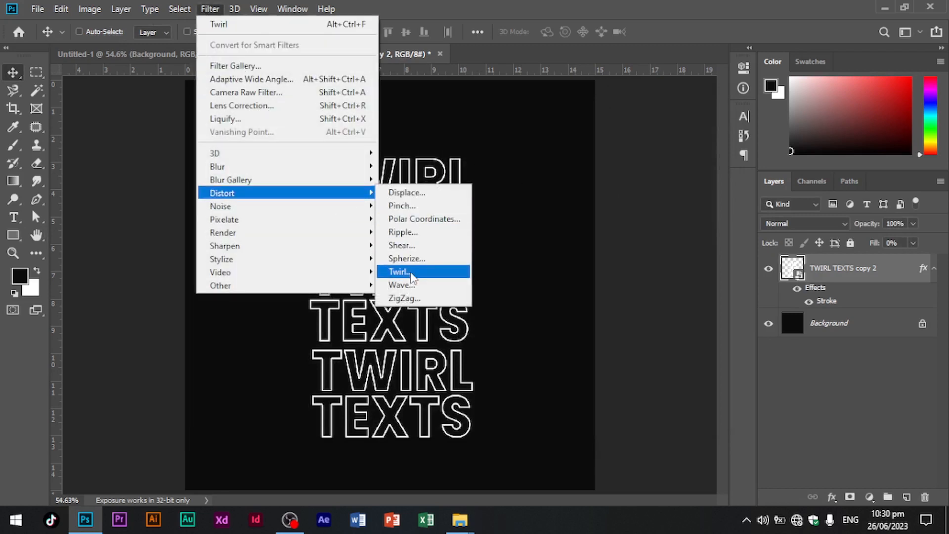
left_click(399, 272)
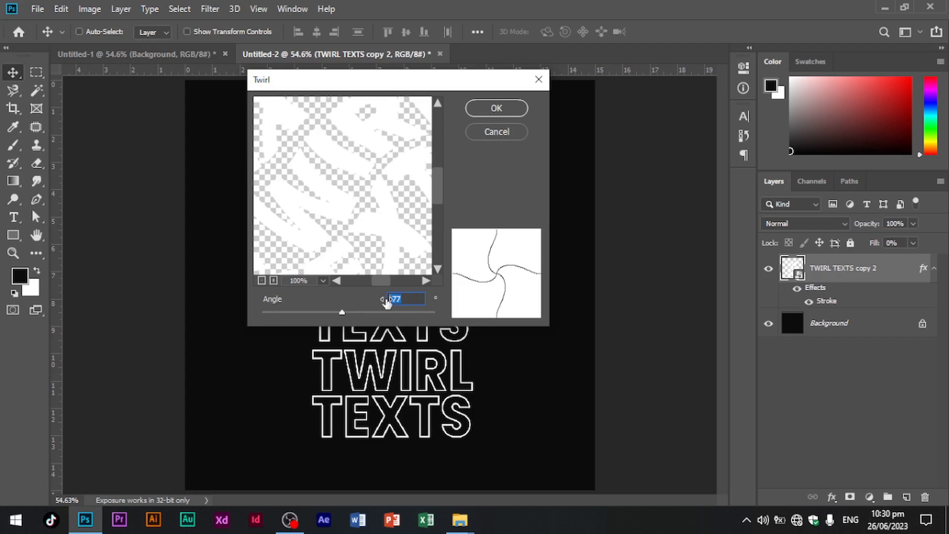
left_click(484, 109)
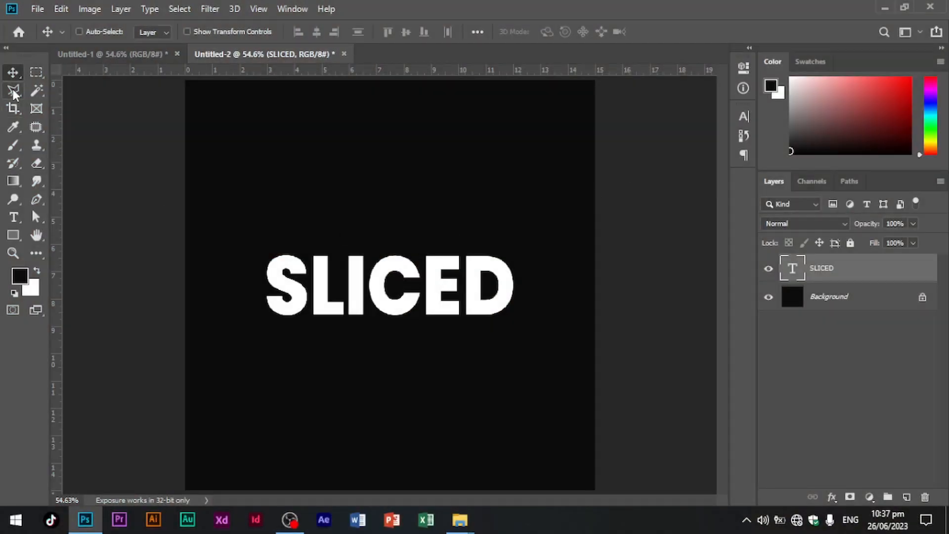
- Select the upper part of the SLICED text with a slanted four-sided Polygonal Lasso selection and turn it into a layer mask
left_click(14, 91)
left_click(242, 241)
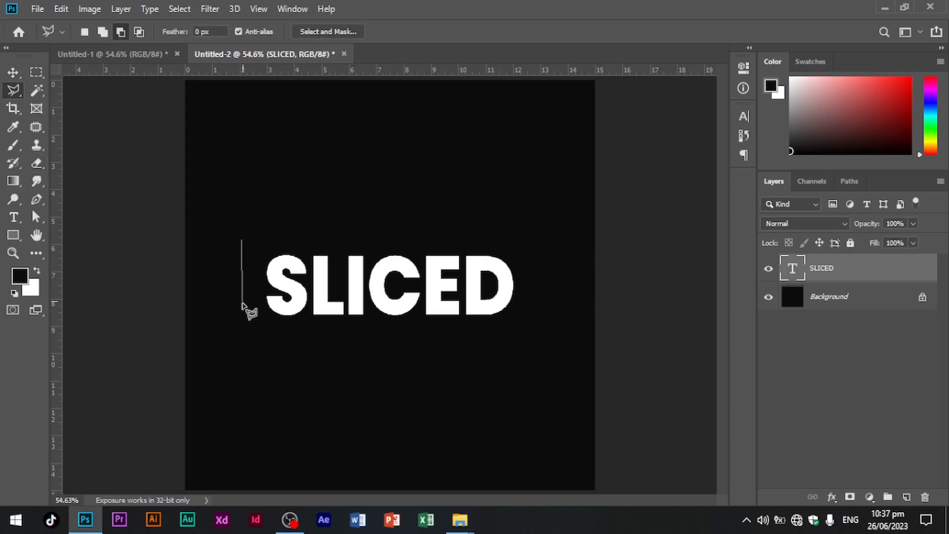
left_click(243, 305)
left_click(542, 265)
left_click(532, 199)
left_click(242, 241)
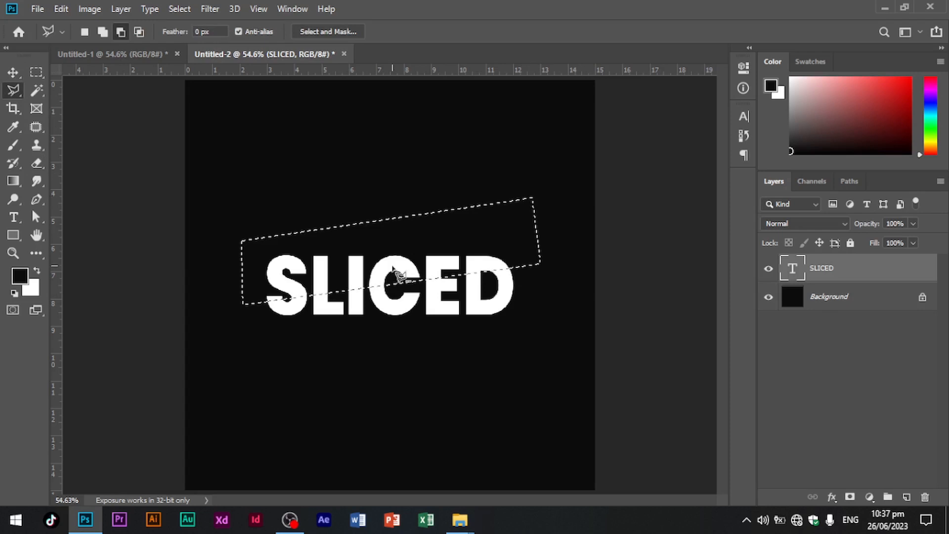
left_click(849, 497)
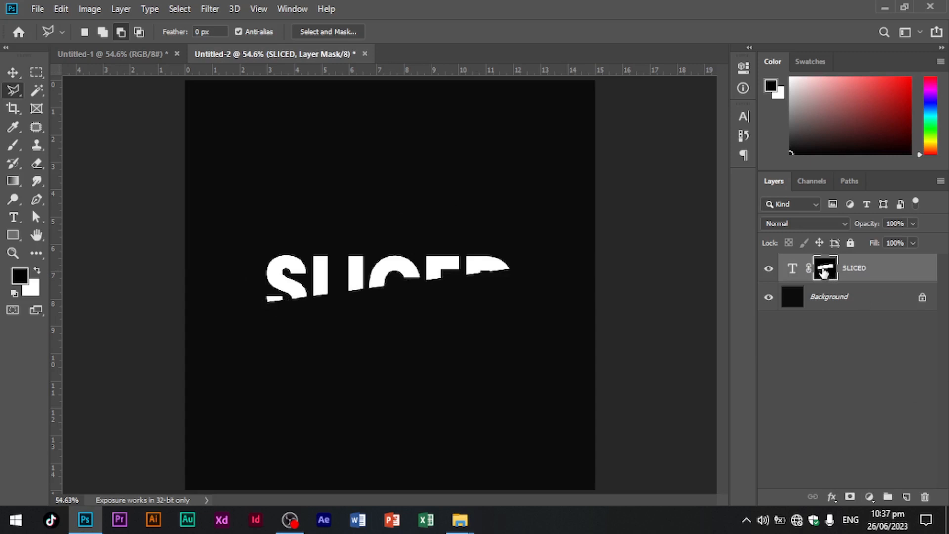
- Duplicate the masked SLICED layer and invert the copy's layer mask
key("ctrl+j")
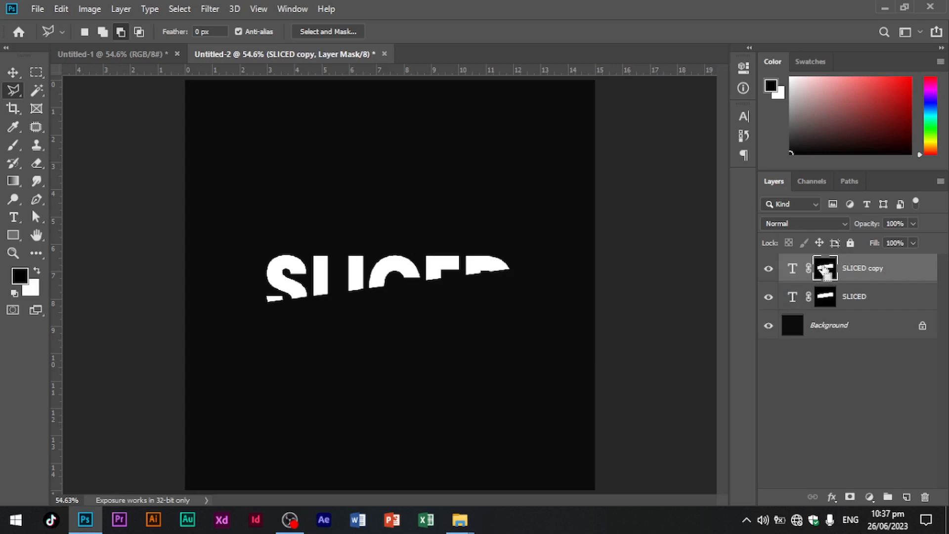
key("ctrl+i")
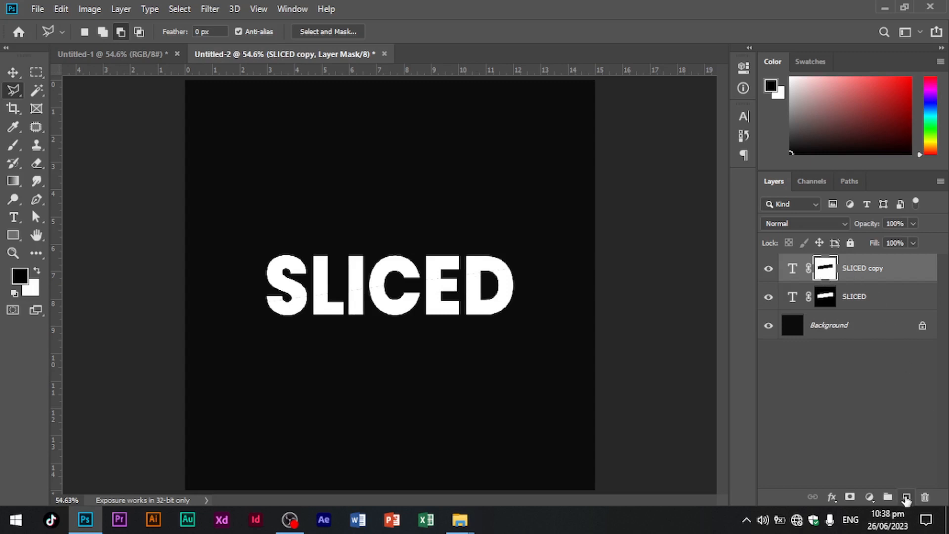
- On a new layer, load the SLICED copy's mask as a selection, brush a soft black shadow along the slanted cut, and deselect
left_click(906, 498)
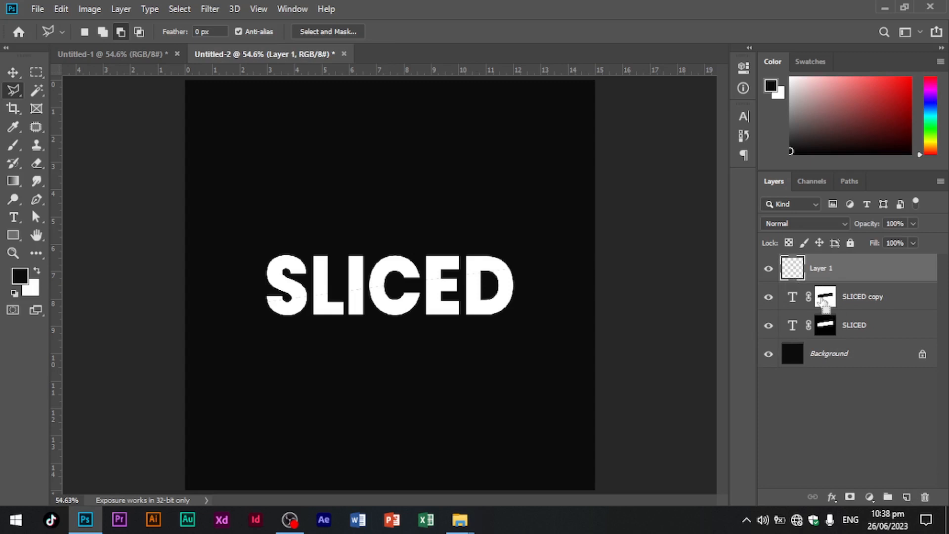
left_click(823, 303, "ctrl")
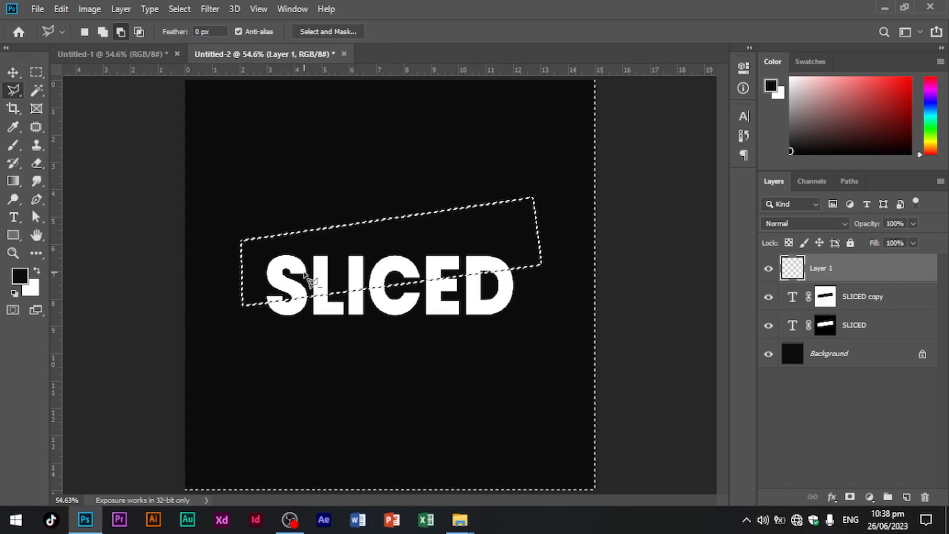
left_click(13, 145)
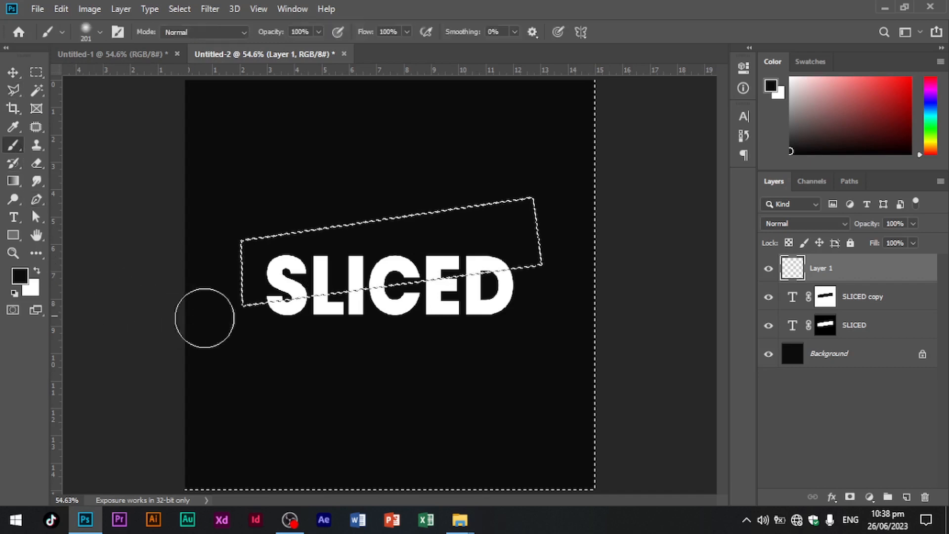
mouse_move(260, 285)
left_mouse_down()
mouse_move(383, 254)
mouse_move(410, 262)
mouse_move(498, 233)
mouse_move(418, 256)
left_mouse_up()
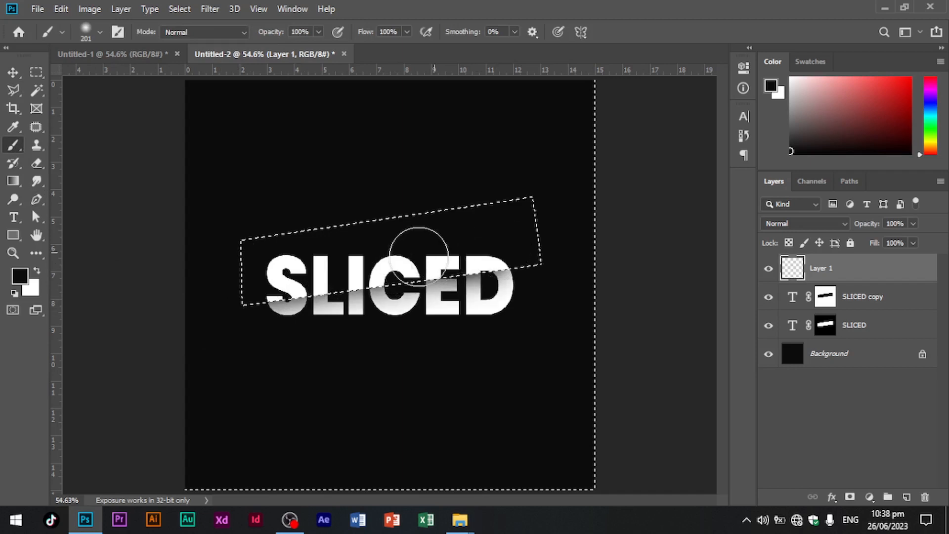
left_click(13, 72)
key("ctrl+d")
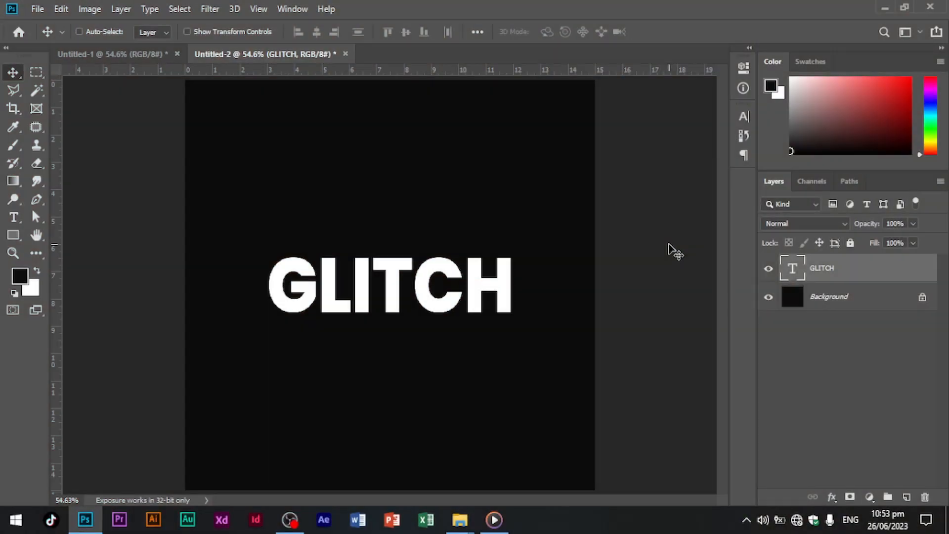
- Duplicate the GLITCH text layer twice and turn off the G channel in the first copy's blending options
key("ctrl+j")
key("ctrl+j")
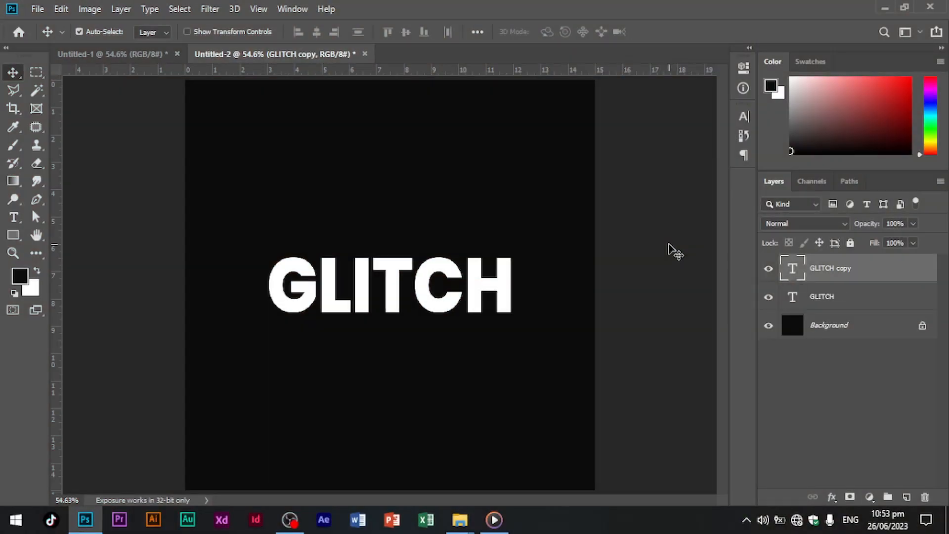
left_click(856, 301)
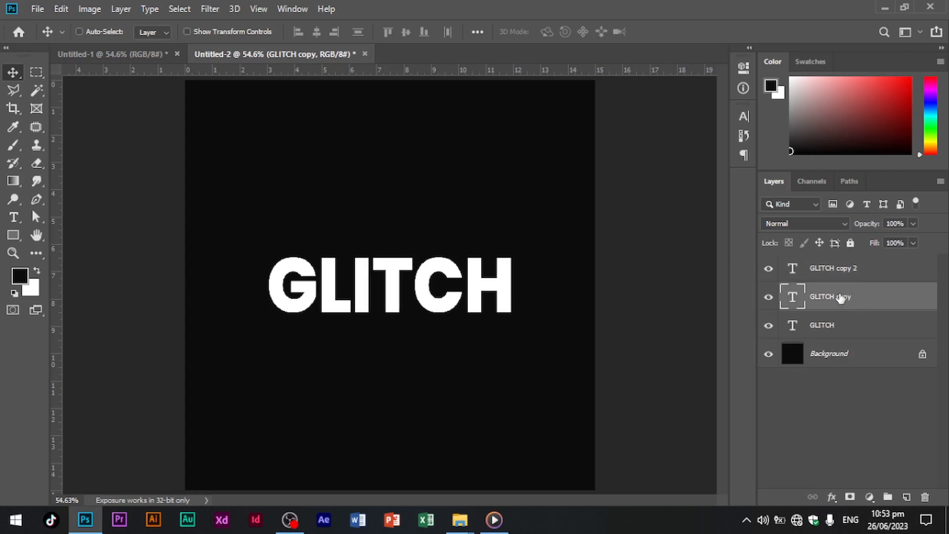
double_click(917, 301)
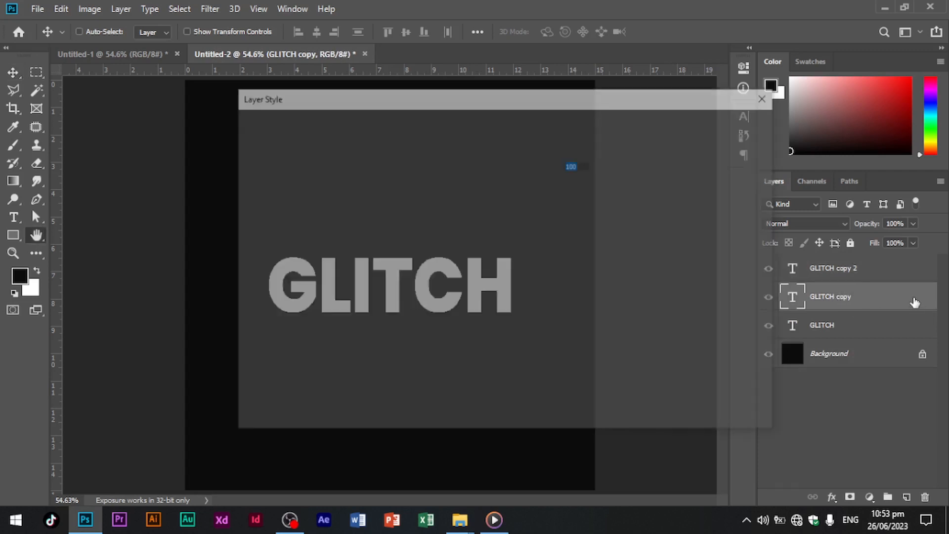
left_click_drag(515, 103, 528, 104)
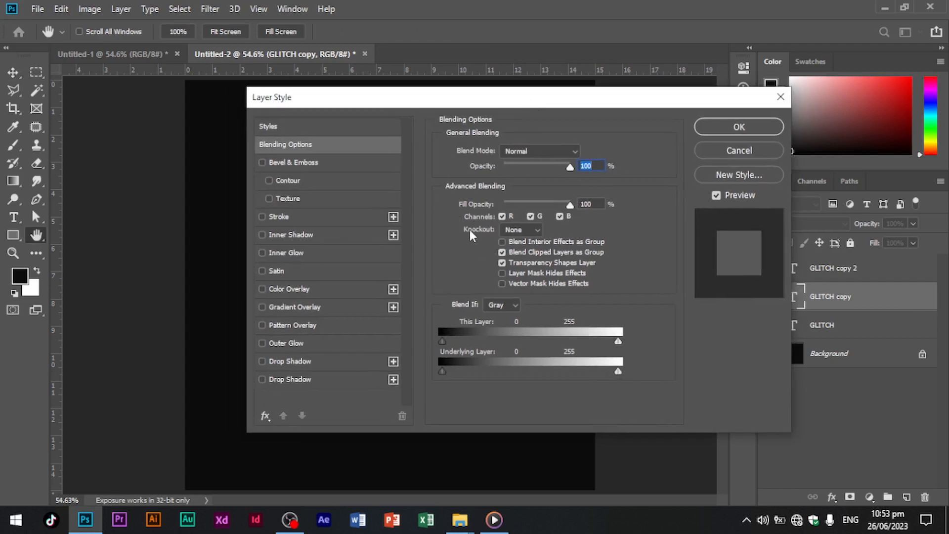
left_click(531, 217)
left_click(728, 126)
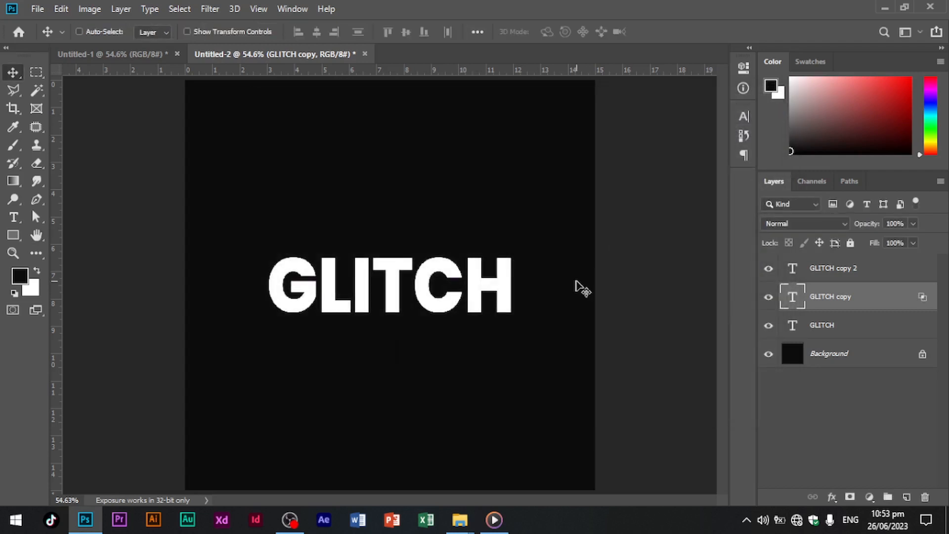
- Nudge the first GLITCH copy a few pixels to the right to offset its colour fringe
key("Right")
key("Right")
key("Right")
key("Right")
key("Right")
key("Right")
key("Right")
key("Right")
key("Right")
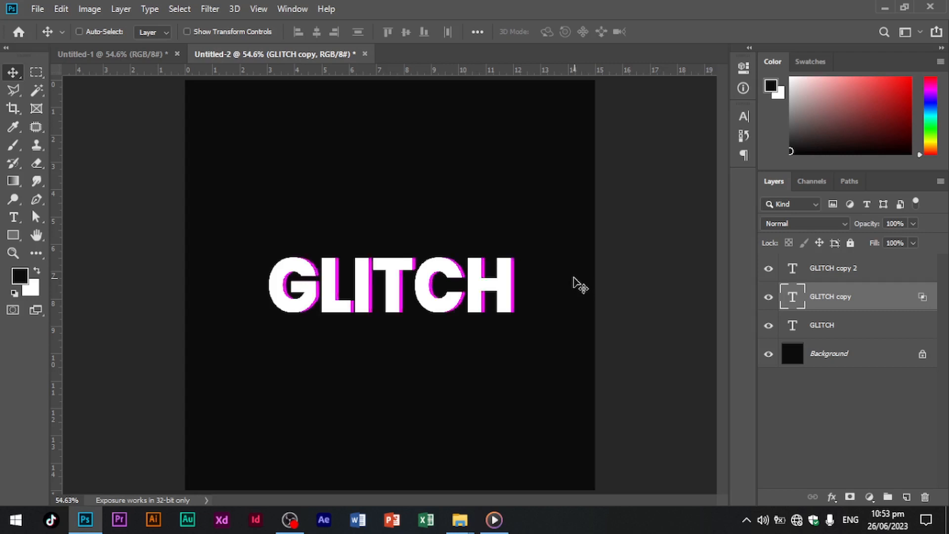
- Turn off the R channel in the blending options of the GLITCH copy 2 layer
left_click(845, 277)
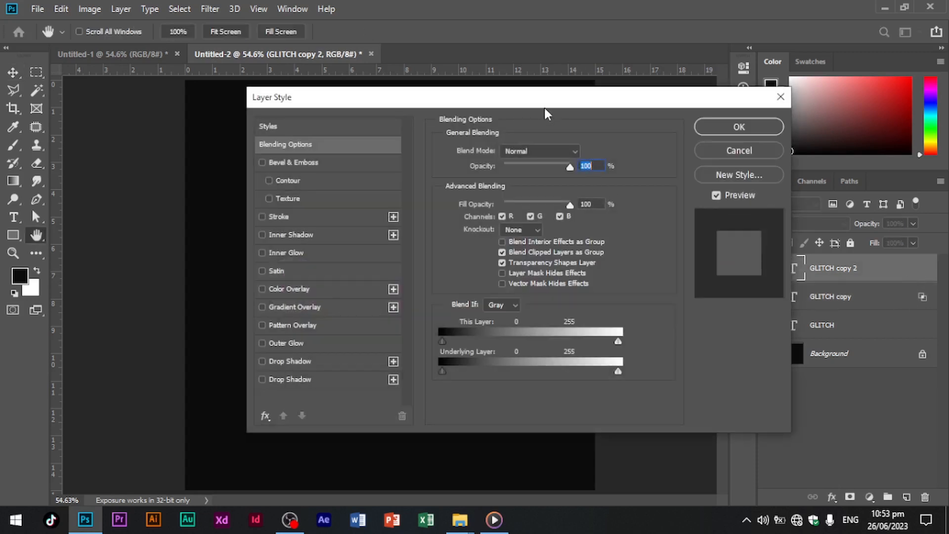
left_click_drag(544, 105, 557, 106)
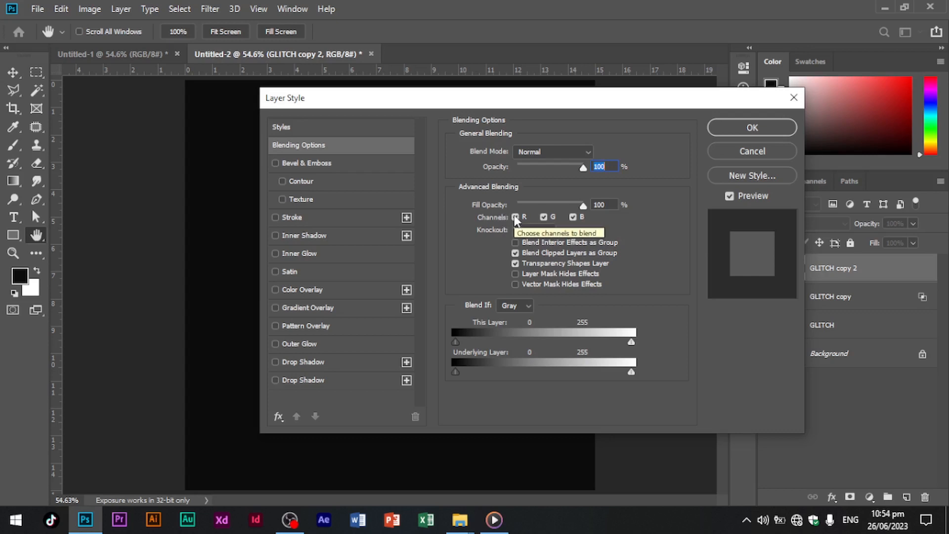
left_click(516, 218)
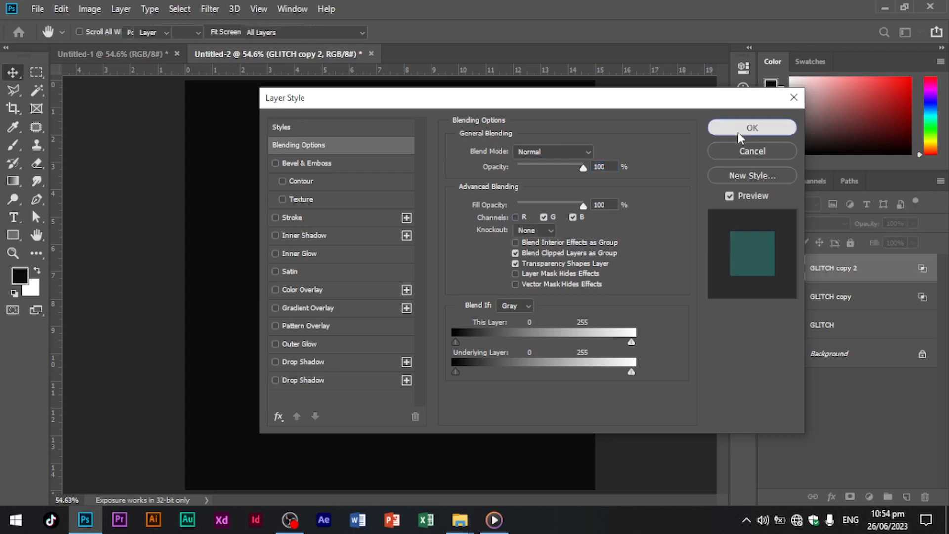
left_click(742, 130)
- Nudge the GLITCH copy 2 layer a few pixels to the left, opposite the other copy's offset
key("Left")
key("Left")
key("Left")
key("Left")
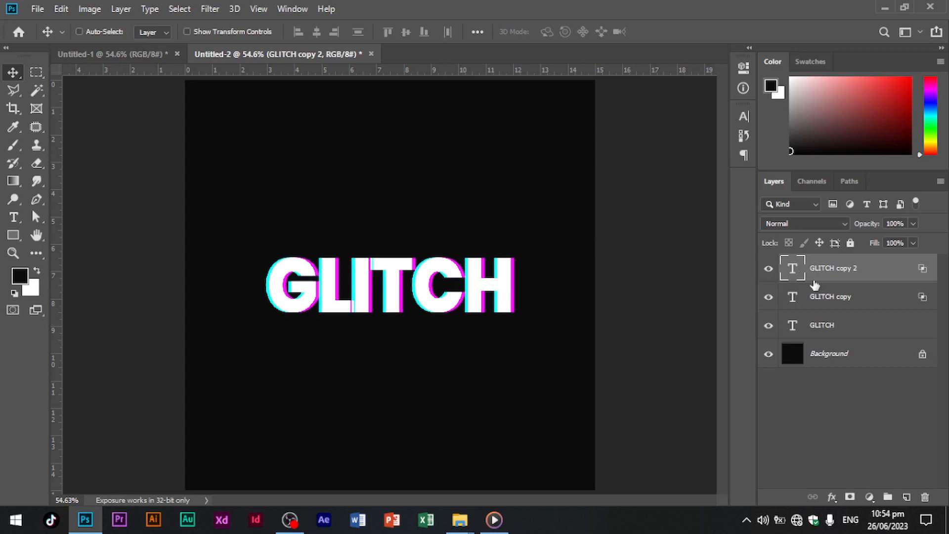
- Combine the three GLITCH text layers into one smart object and rasterize it
left_click(854, 328, "shift")
right_click(844, 277)
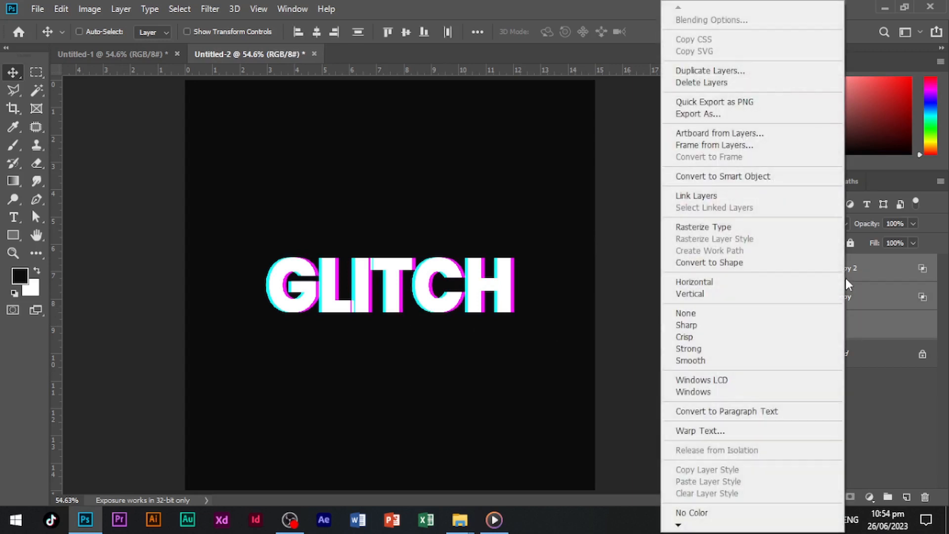
left_click(739, 176)
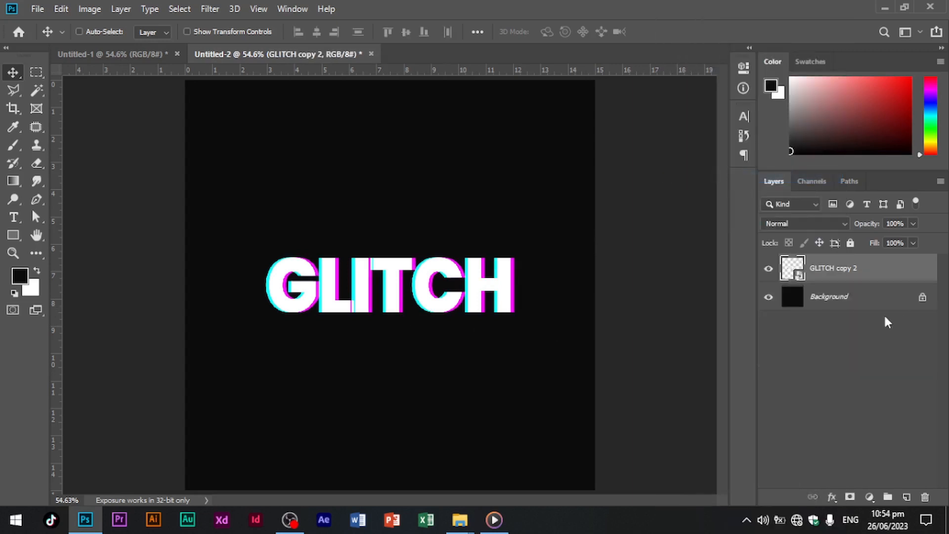
right_click(841, 270)
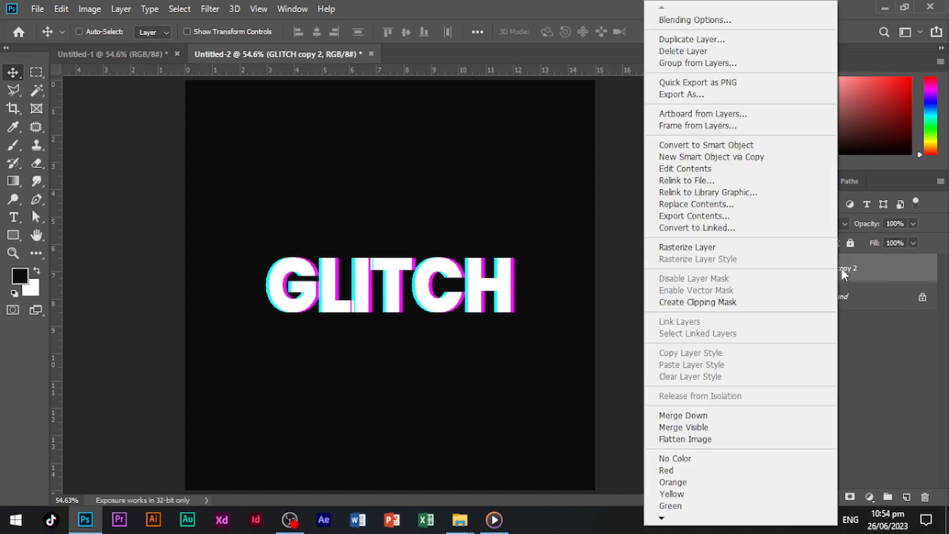
left_click(687, 248)
- Select a thin horizontal strip across the upper part of the whole GLITCH lettering, shift it slightly right, and deselect
scroll(325, 347, "up", 3)
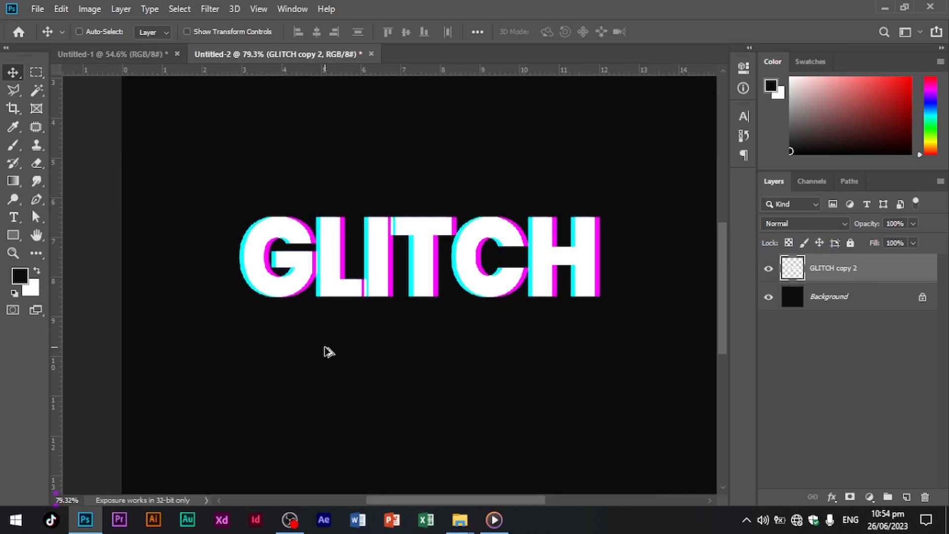
left_click_drag(384, 228, 357, 261)
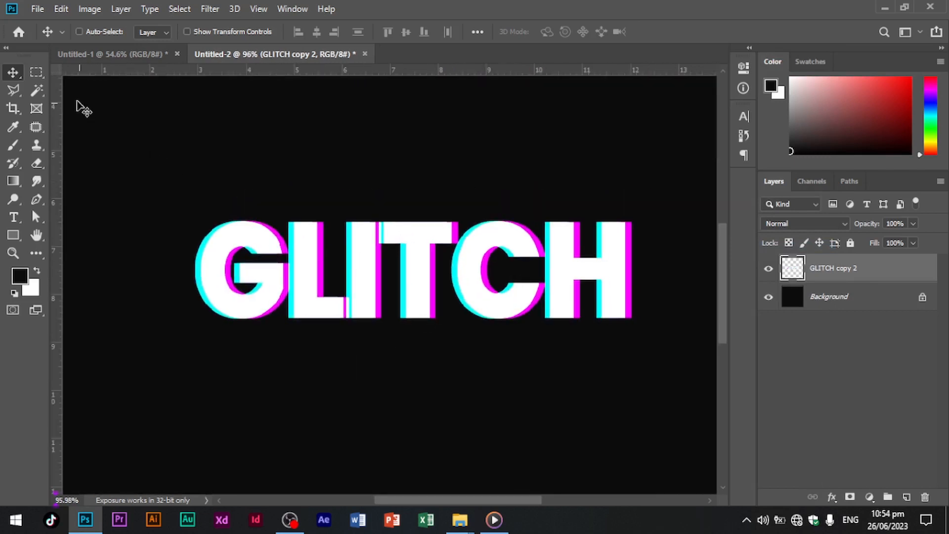
left_click(36, 73)
left_click_drag(202, 226, 643, 227)
scroll(440, 240, "up", 2)
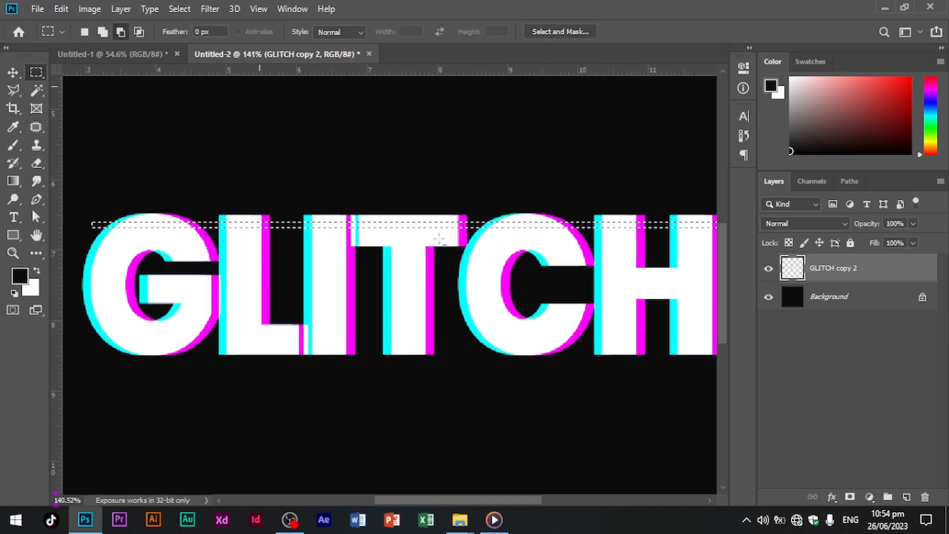
scroll(439, 239, "up", 2)
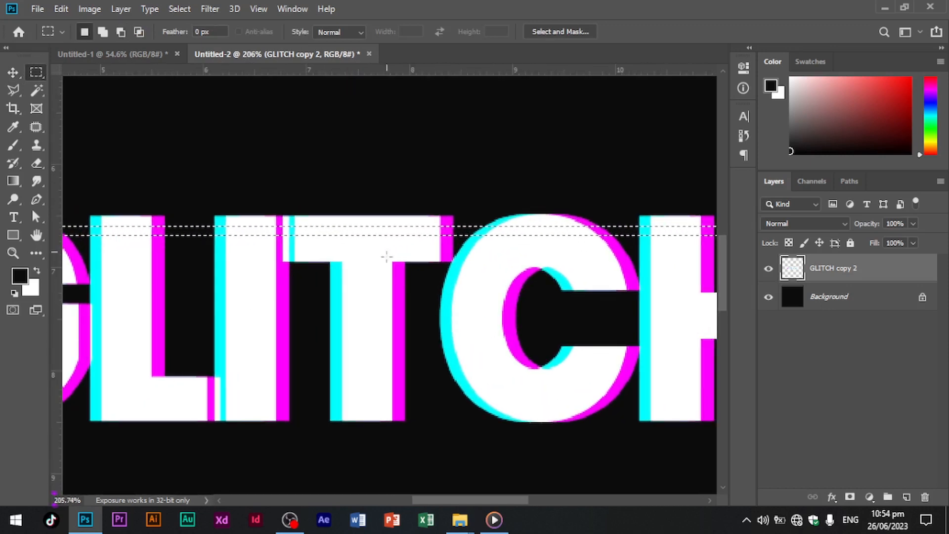
left_click(9, 75)
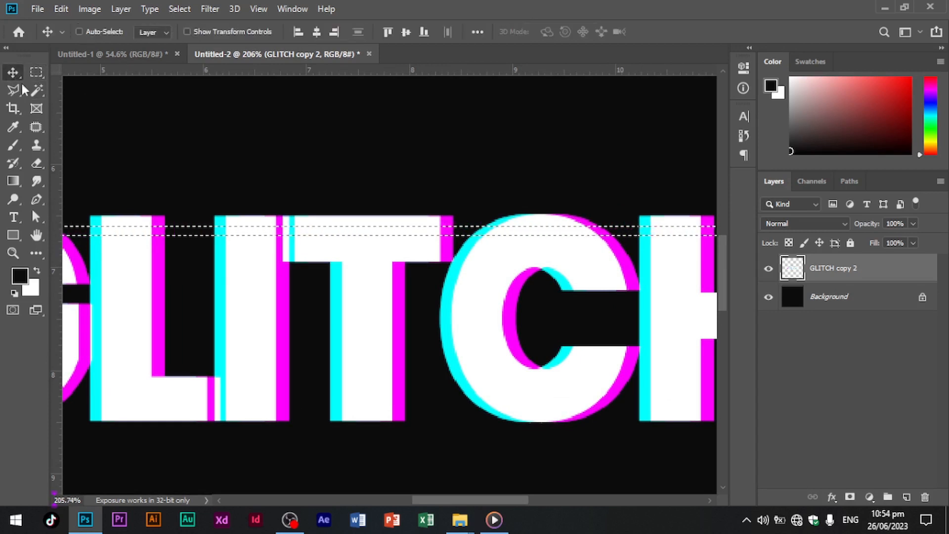
left_click_drag(379, 234, 387, 232)
scroll(317, 304, "down", 4)
left_click_drag(301, 324, 390, 296)
key("ctrl+r")
key("ctrl+d")
- Select a thin strip across the letters G, L and I below the first strip, shift it slightly left, and deselect
key("ctrl+r")
left_click_drag(392, 299, 356, 277)
key("ctrl+r")
scroll(216, 207, "down", 1)
key("m")
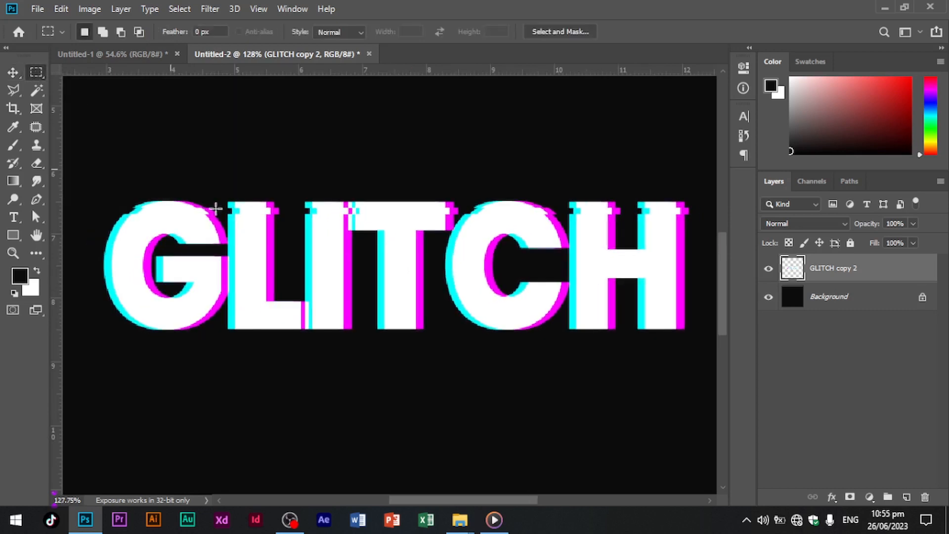
left_click_drag(107, 231, 328, 233)
key("v")
key("ctrl+d")
- Select a thin strip across T, C and H just below the T's crossbar and shift it slightly right
left_click_drag(383, 272, 309, 275)
left_click(34, 71)
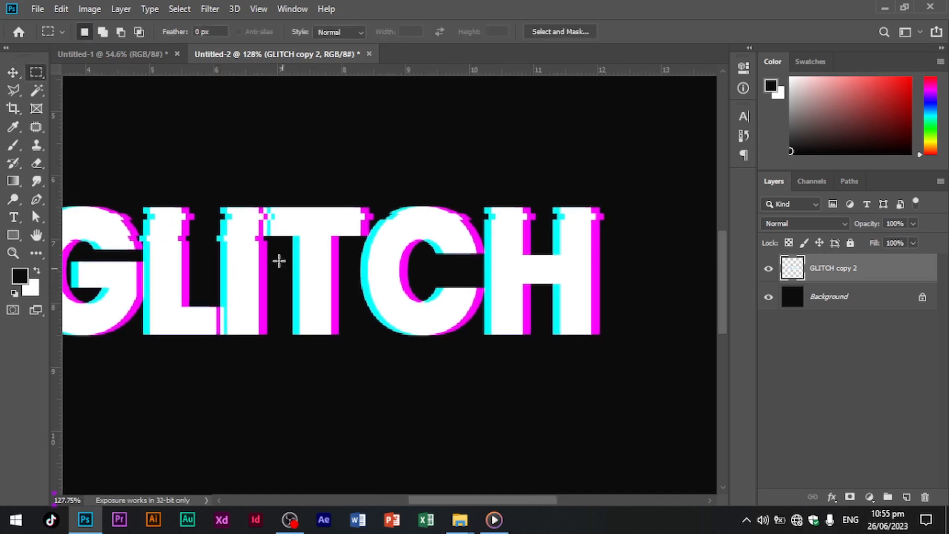
left_click_drag(284, 246, 605, 246)
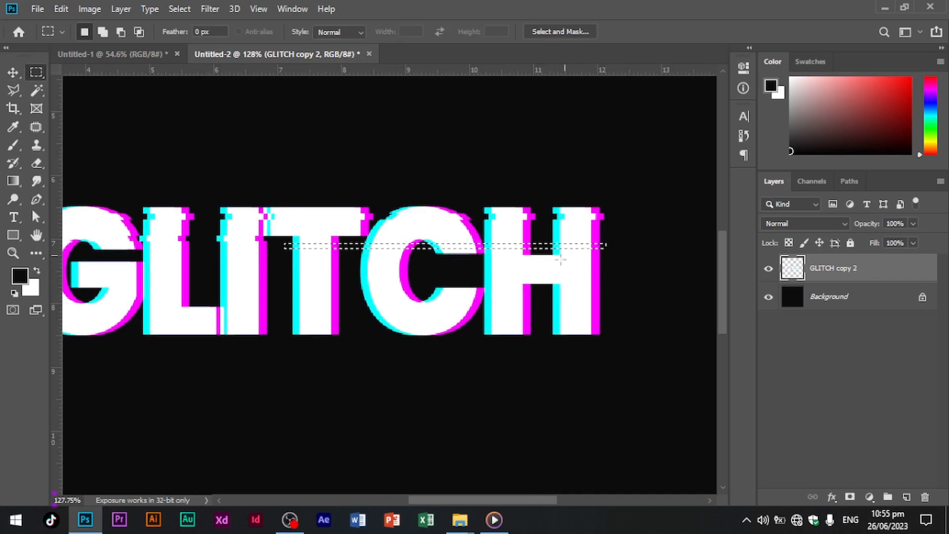
key("v")
left_click_drag(517, 250, 597, 263)
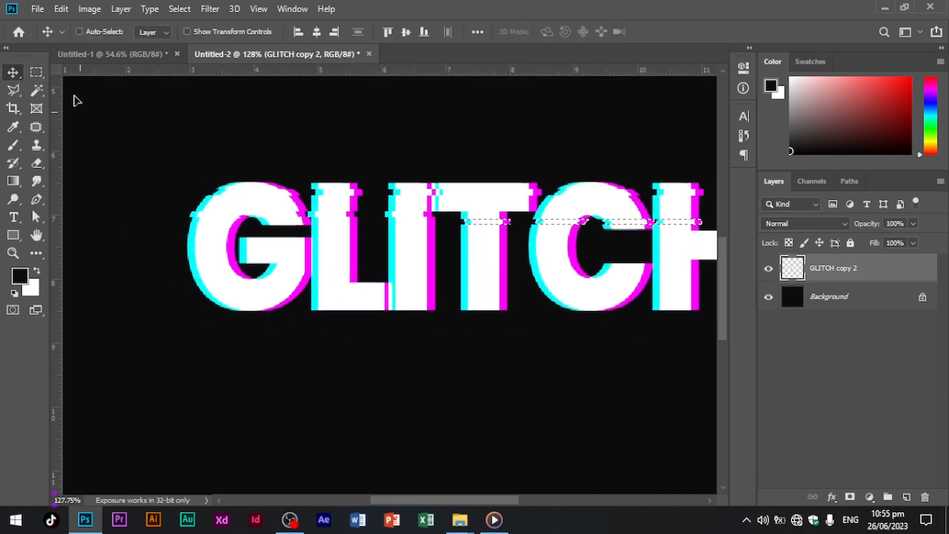
- Select a thin strip across G, L and I at the height of the G's bar, shift it slightly left, and deselect
left_click(37, 73)
left_click_drag(178, 239, 441, 241)
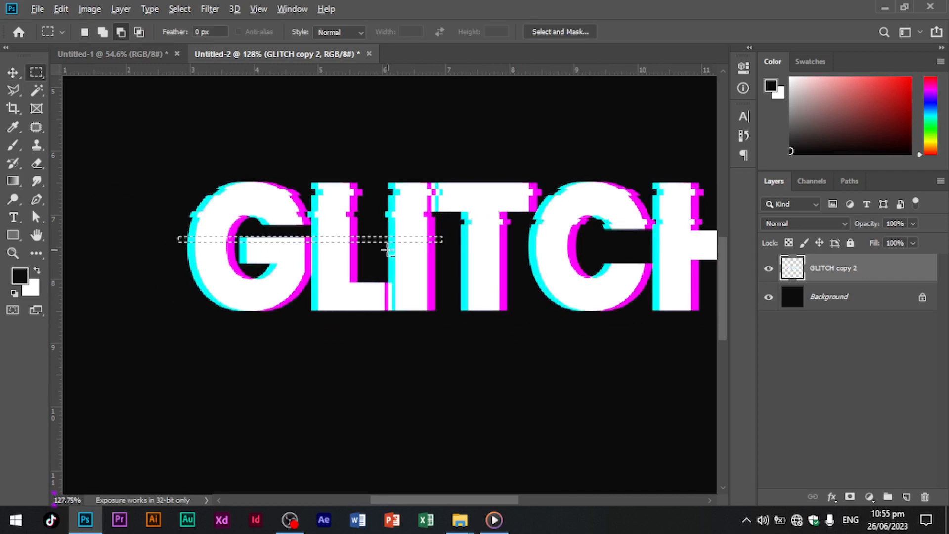
scroll(388, 250, "up", 4)
left_click_drag(320, 242, 354, 255)
left_click(12, 71)
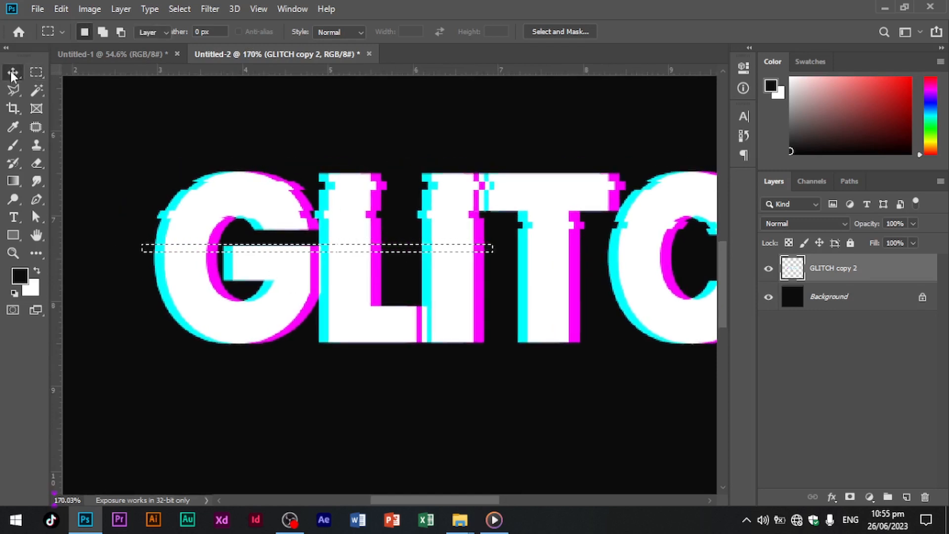
left_click_drag(274, 249, 276, 250)
scroll(376, 298, "down", 1)
left_click_drag(508, 312, 314, 307)
key("ctrl+r")
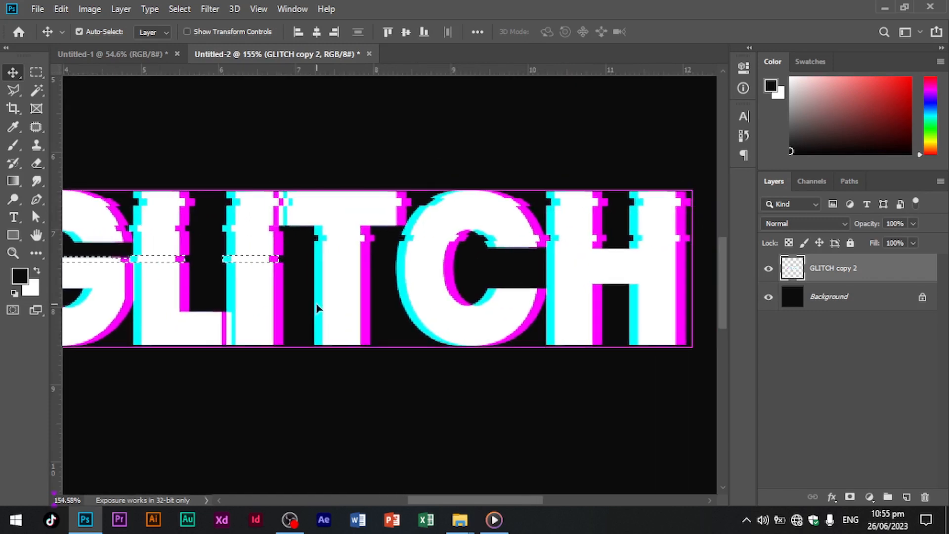
key("ctrl+d")
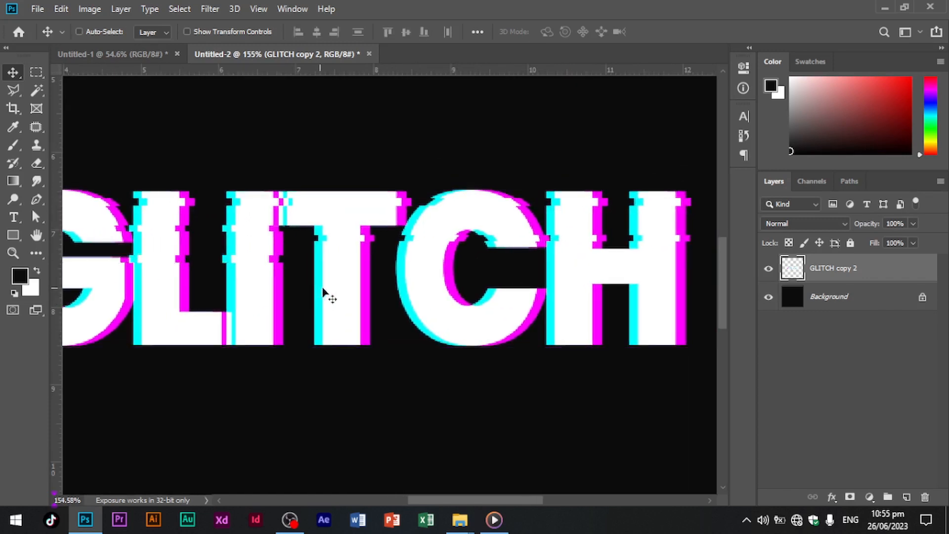
- Select a thin strip across the middle of T, C and H and shift it to the right
left_click(40, 72)
left_click_drag(349, 260, 252, 246)
left_click_drag(252, 245, 604, 250)
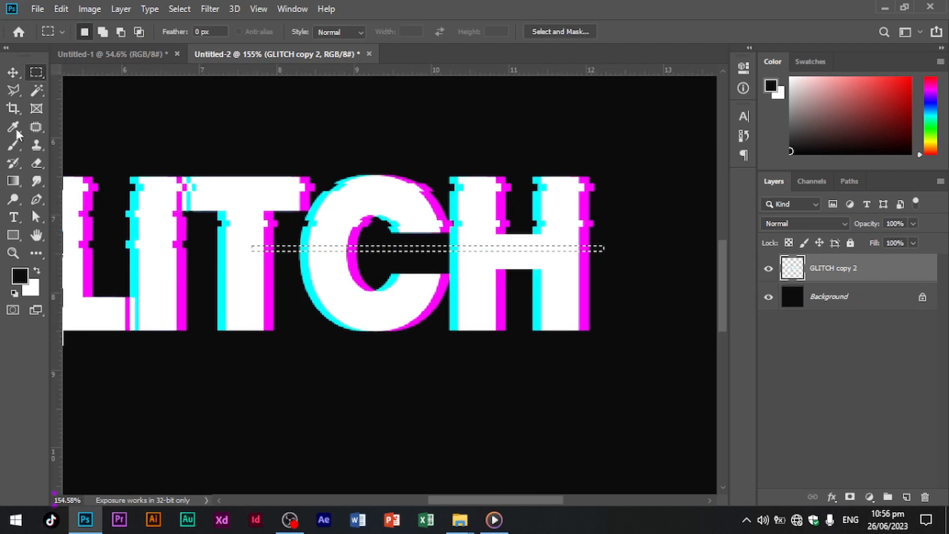
left_click(9, 74)
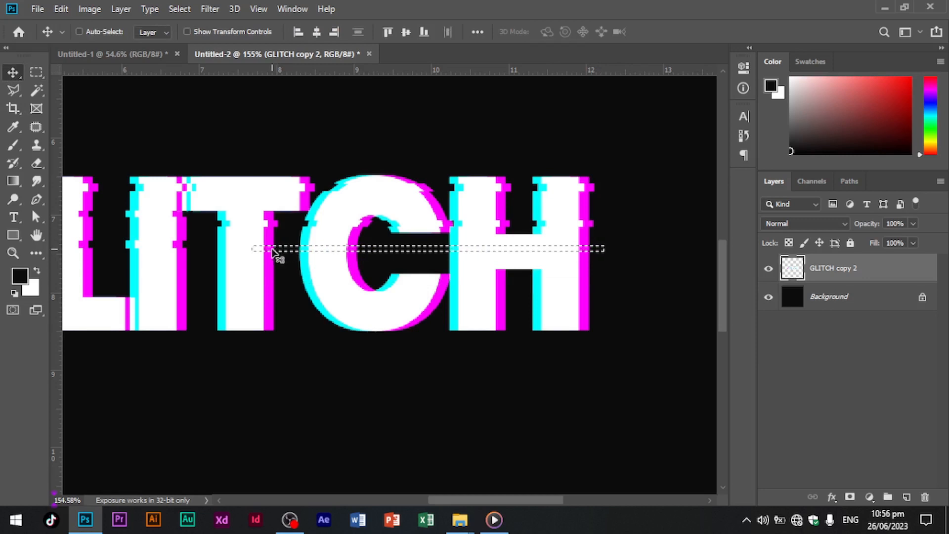
left_click_drag(269, 250, 265, 237)
scroll(267, 238, "up", 5)
scroll(292, 280, "down", 5)
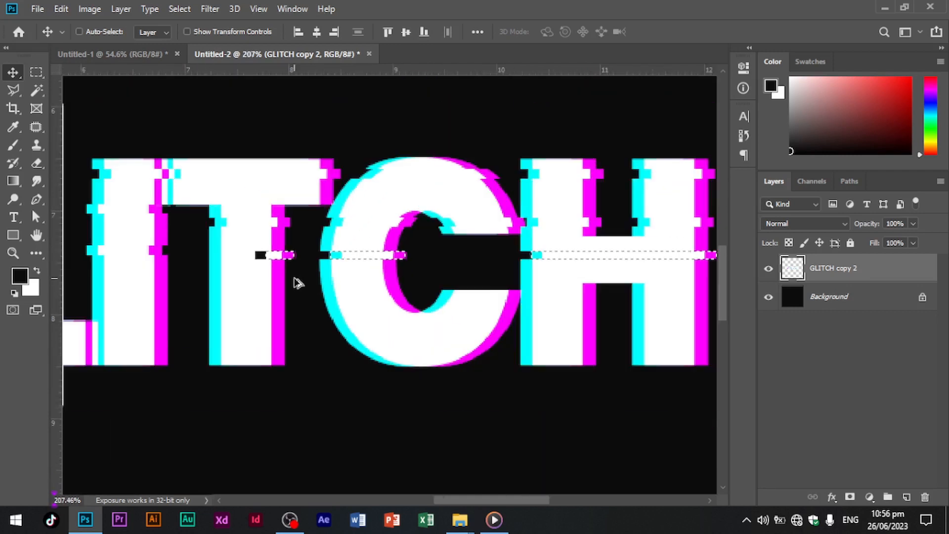
scroll(387, 334, "down", 3)
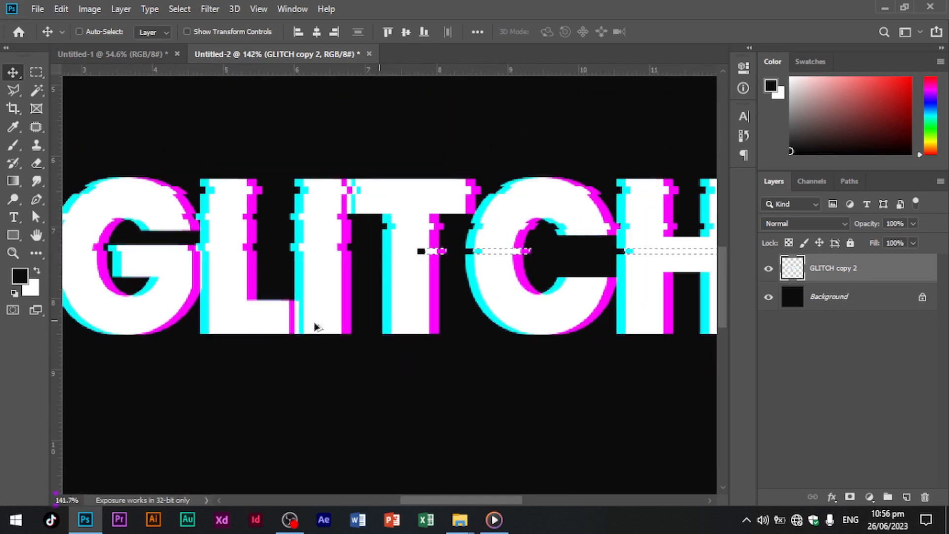
- Select a thin strip across G, L, I, T and C just below the G's bar, shift it 0.056 in right, and deselect
key("ctrl+r")
key("ctrl+d")
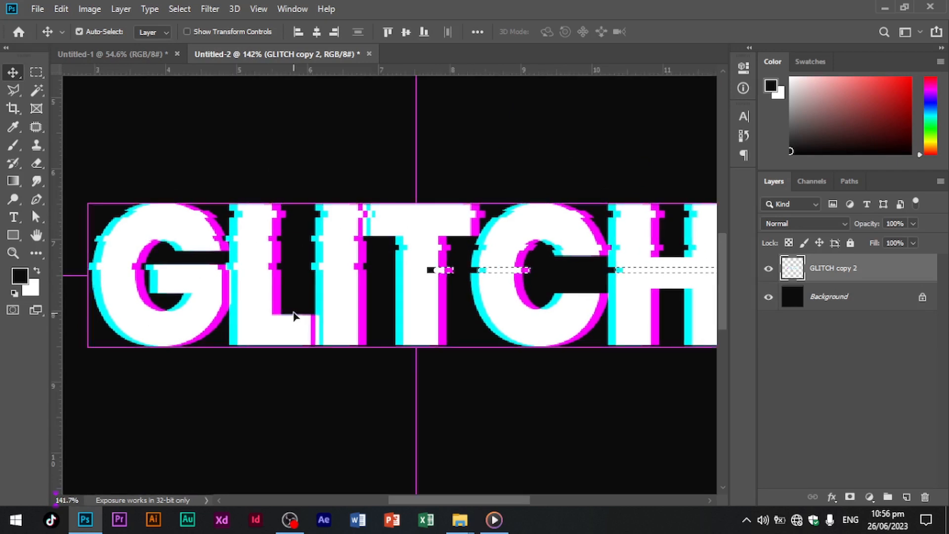
left_click(38, 73)
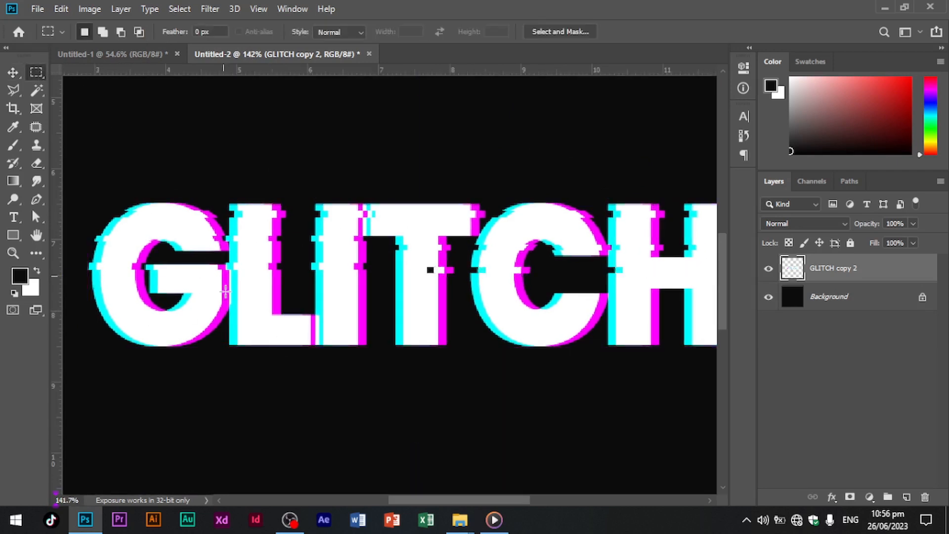
left_click_drag(87, 286, 528, 287)
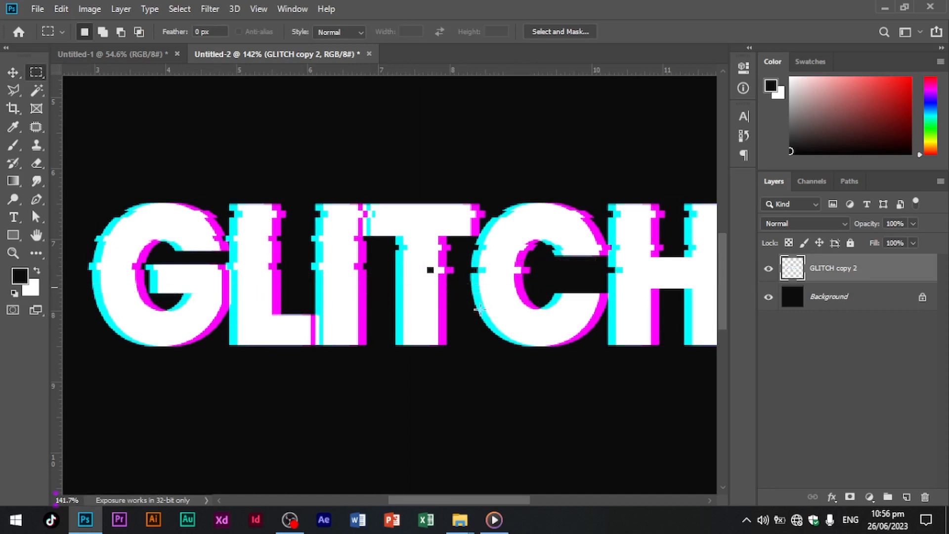
left_click(13, 72)
left_click_drag(257, 295, 260, 292)
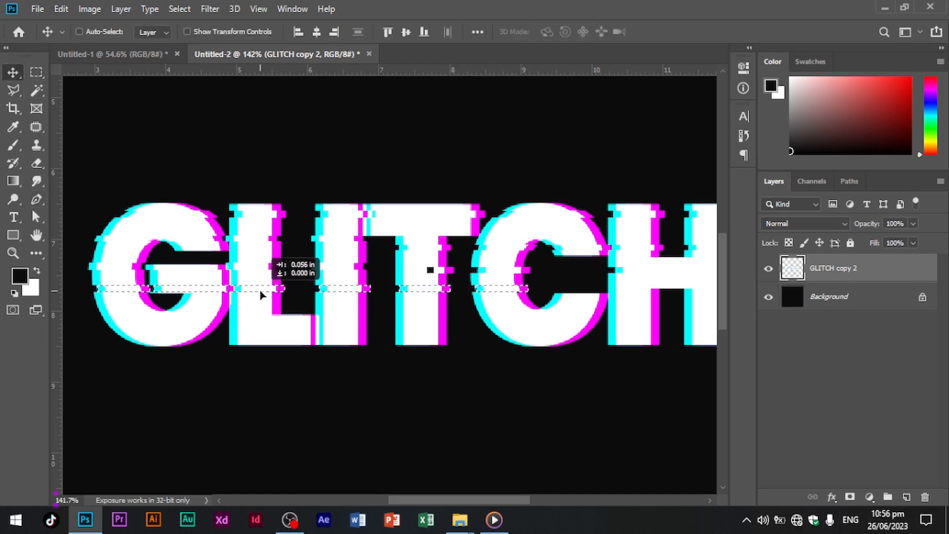
key("ctrl+d")
- Select a thin strip across T, C and H below the C's opening and shift it slightly left
left_click_drag(497, 315, 423, 307)
key("ctrl+r")
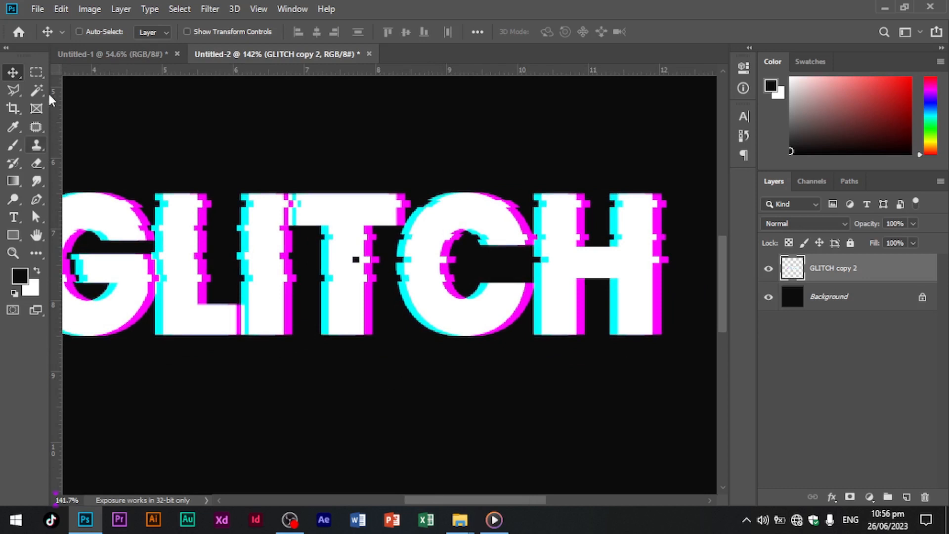
left_click(36, 74)
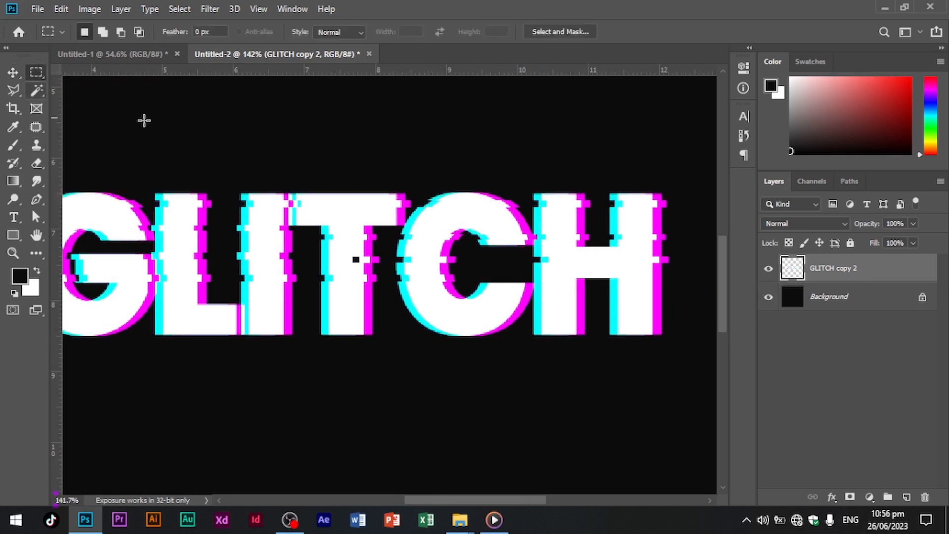
left_click_drag(325, 302, 668, 299)
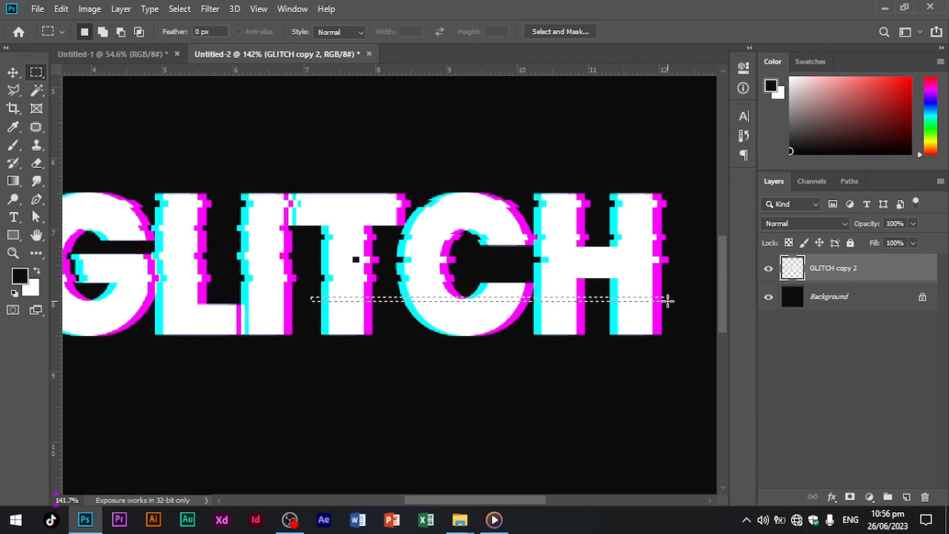
key("v")
left_click_drag(510, 303, 504, 303)
- Select a thin strip across G, L and I at the top of the L's foot, shift it slightly left, and deselect
scroll(549, 331, "left", 3)
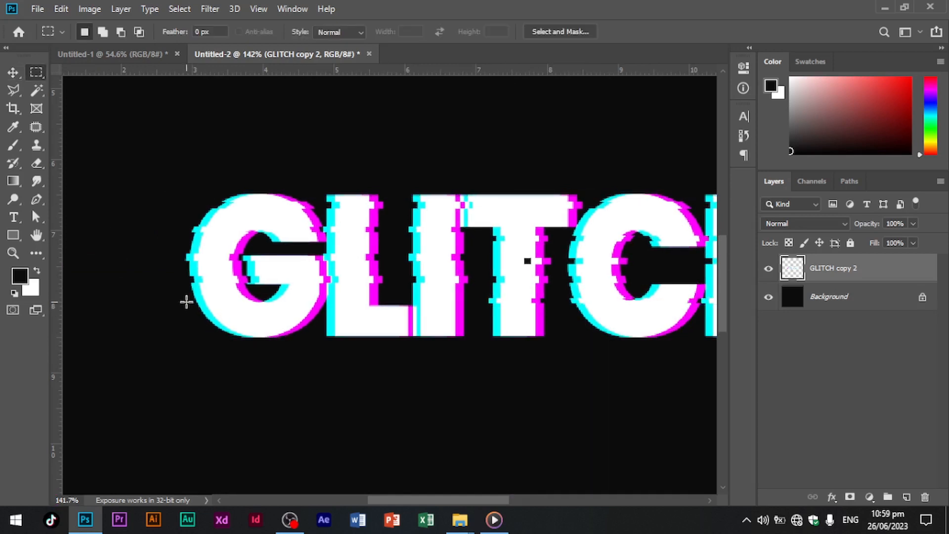
left_click_drag(187, 301, 418, 307)
key("v")
key("ctrl+d")
- Select a very thin strip across L, I, T and C near the letters' lower edge, shift it slightly right, and deselect
scroll(423, 337, "right", 5)
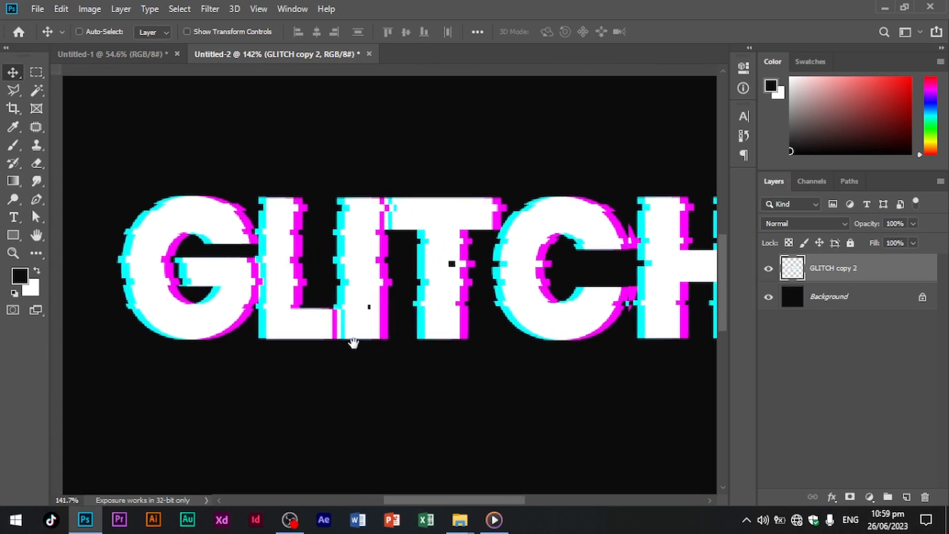
left_click(34, 77)
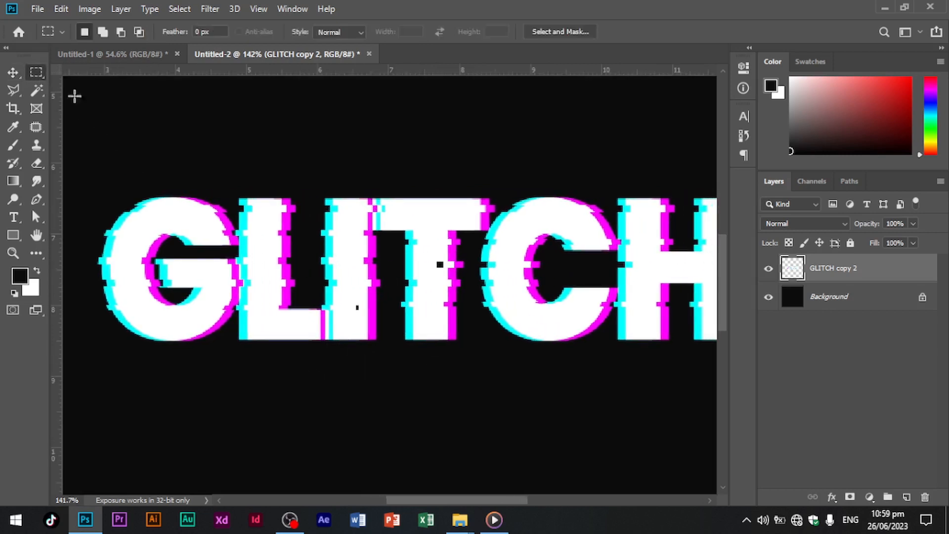
left_click_drag(235, 323, 613, 325)
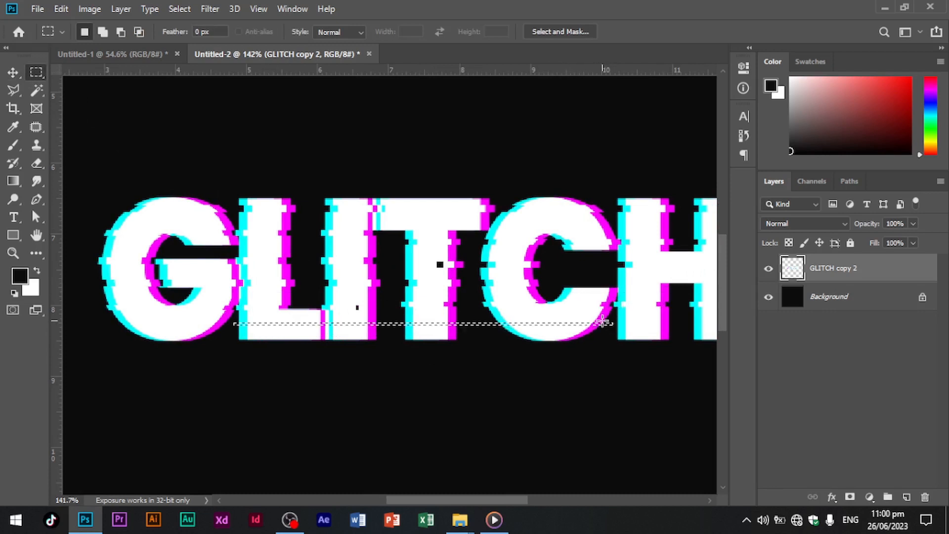
key("v")
scroll(344, 351, "up", 3)
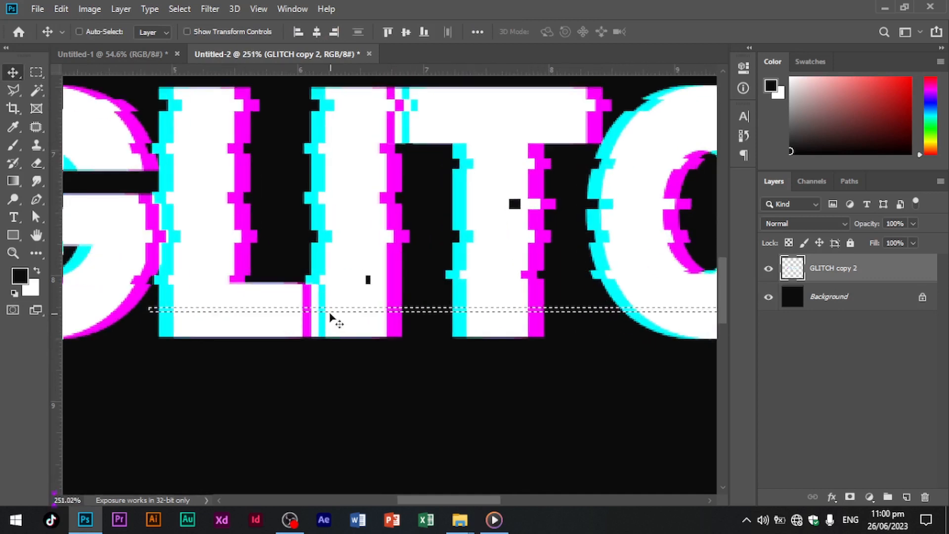
left_click_drag(333, 318, 336, 315)
key("ctrl")
key("ctrl+d")
scroll(514, 366, "down", 7)
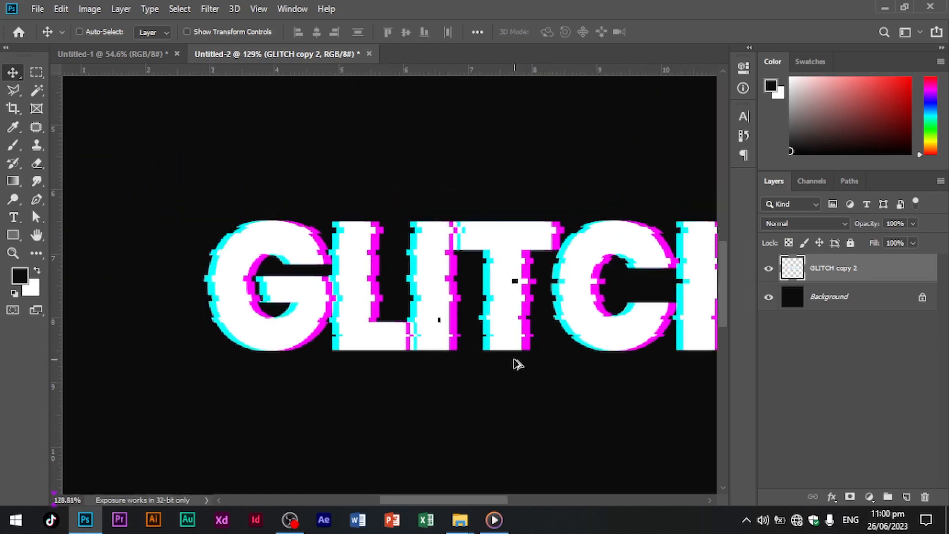
left_click_drag(582, 328, 461, 329)
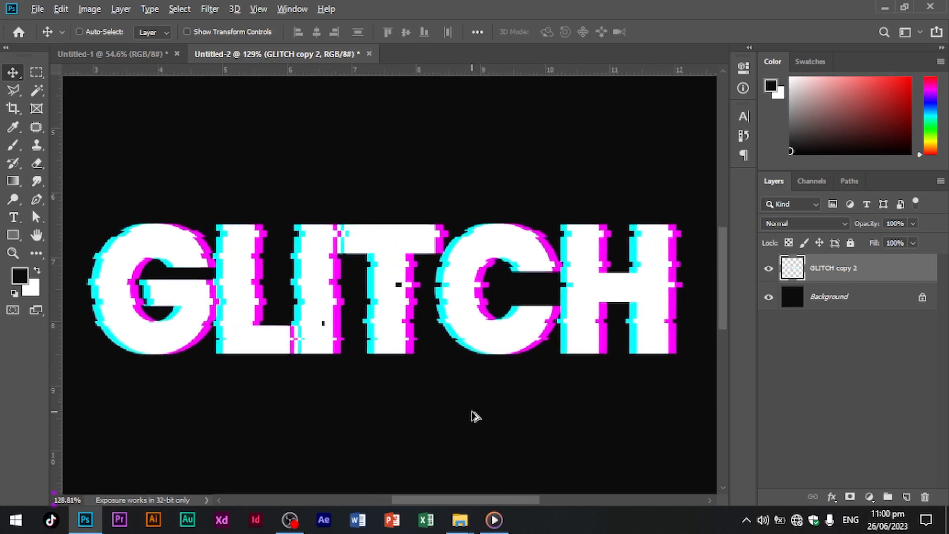
scroll(473, 412, "down", 2)
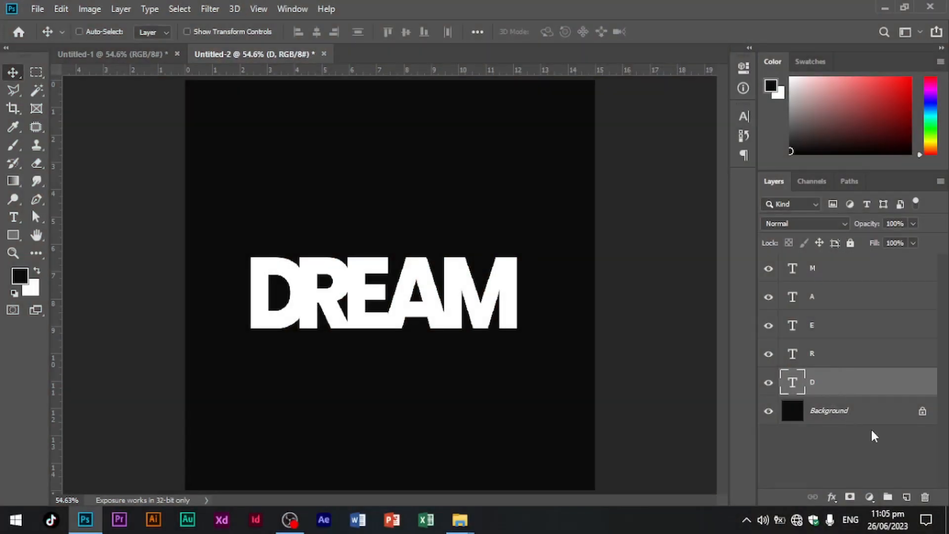
- Add a layer mask to the D layer and draw a black-to-white linear gradient on it, fading the letter towards its right side
left_click(850, 497)
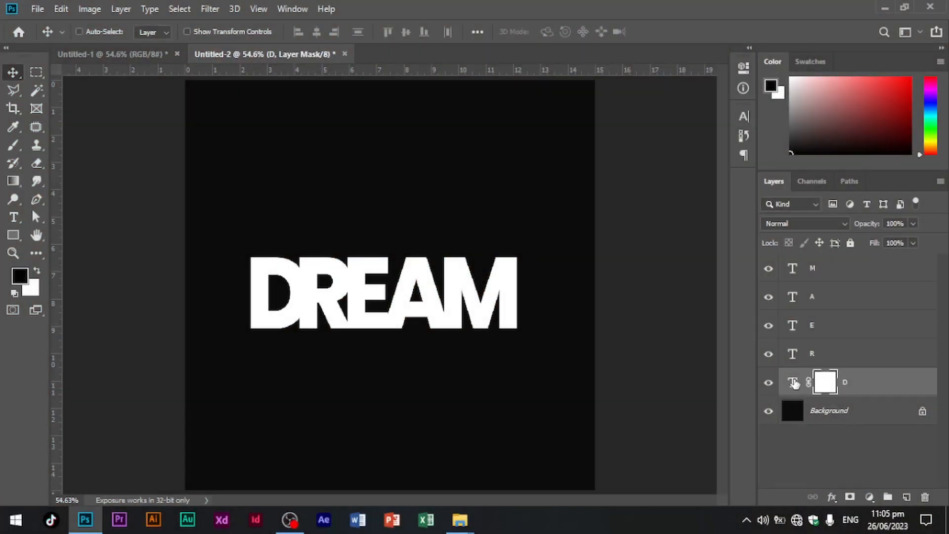
left_click(13, 181)
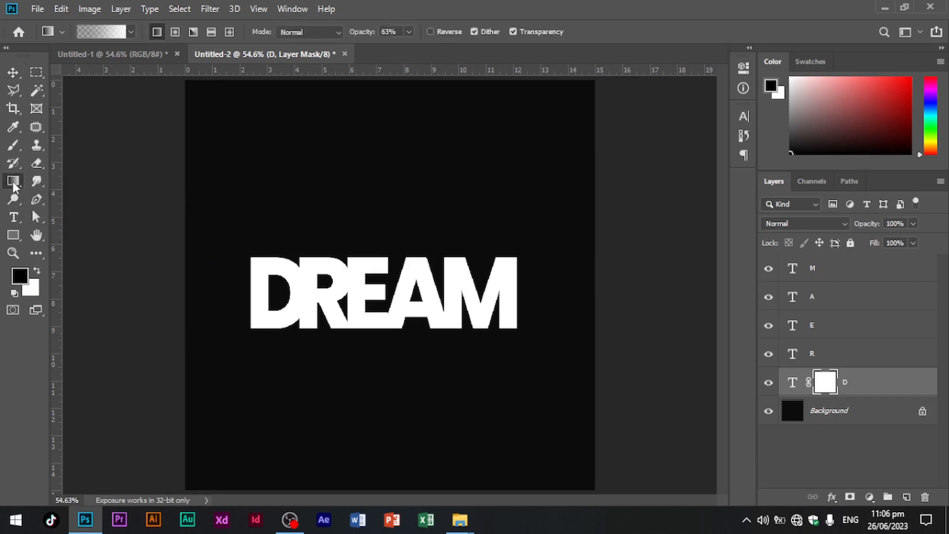
left_click(112, 34)
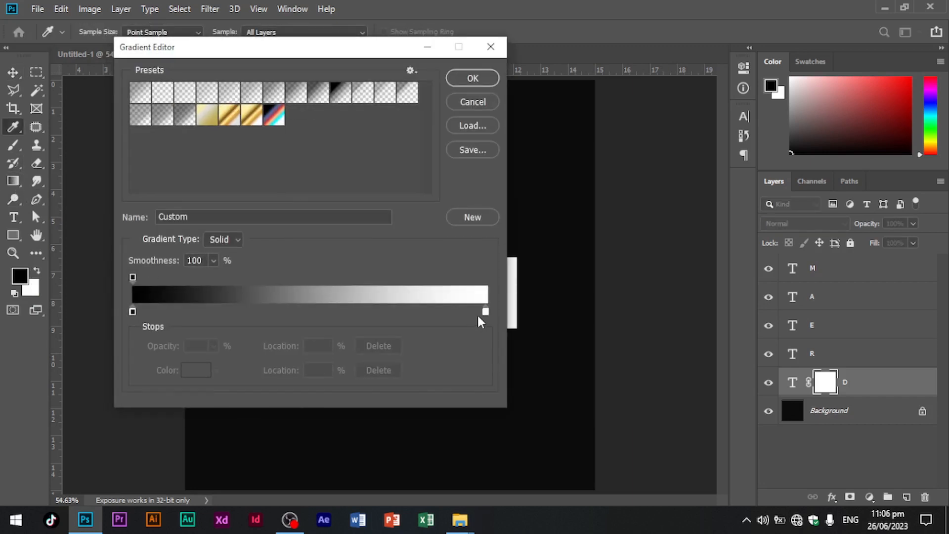
left_click(473, 79)
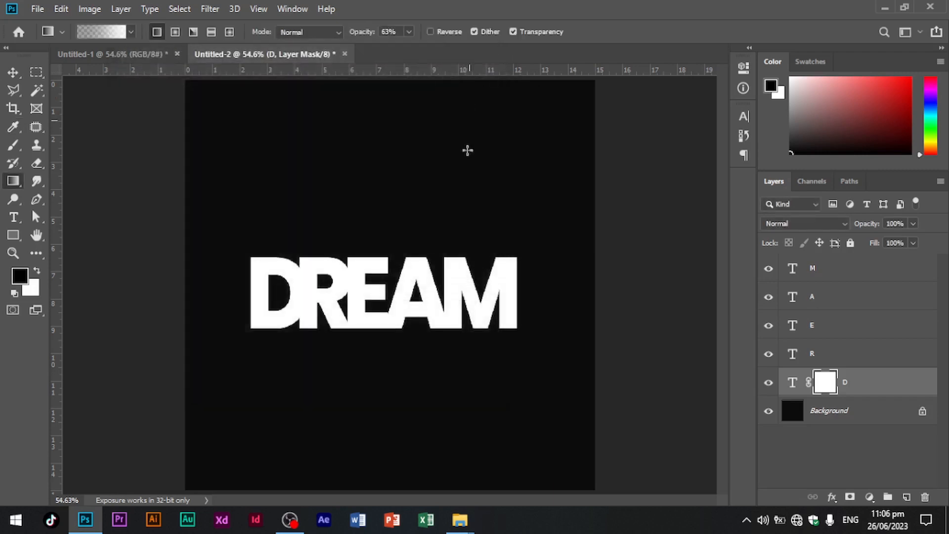
scroll(266, 310, "up", 2)
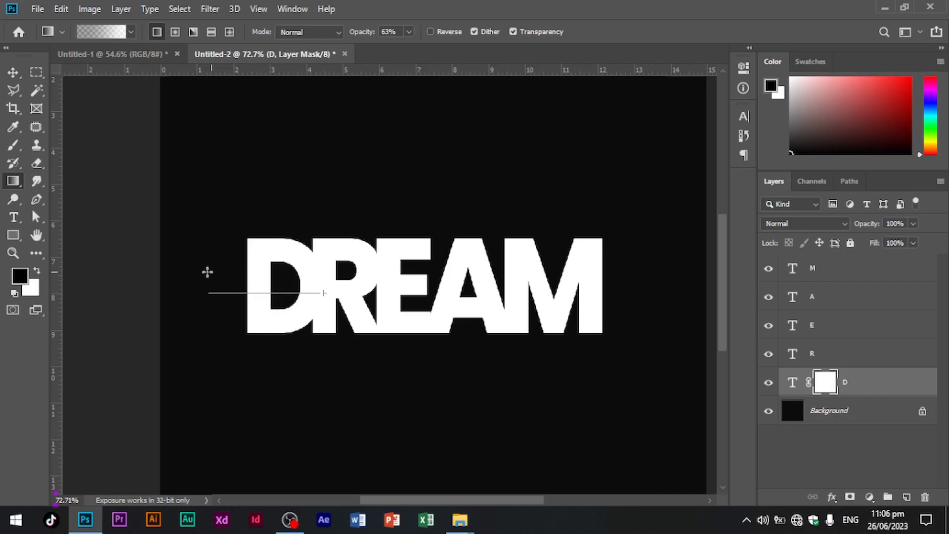
left_click_drag(367, 272, 180, 272)
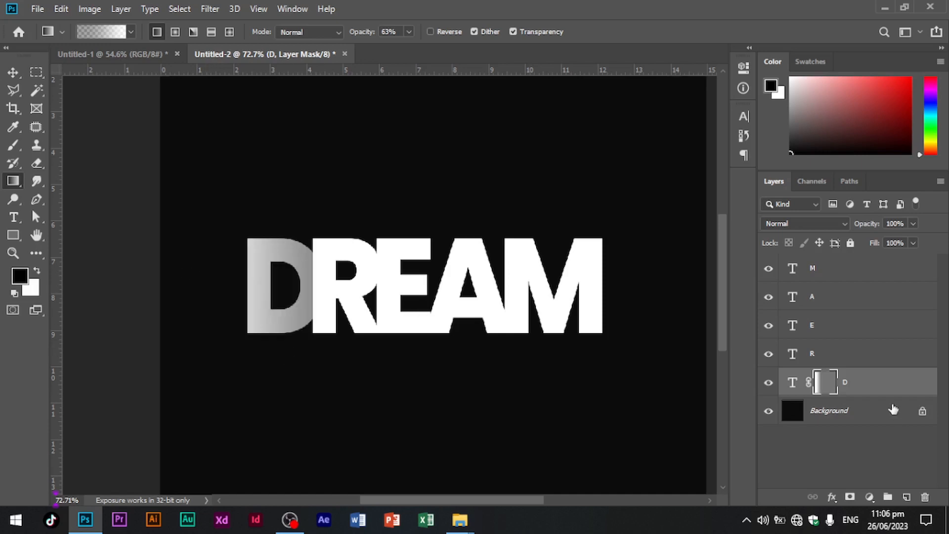
- Add a layer mask to the R layer and draw the gradient across it so the letter fades towards the E
left_click(845, 360)
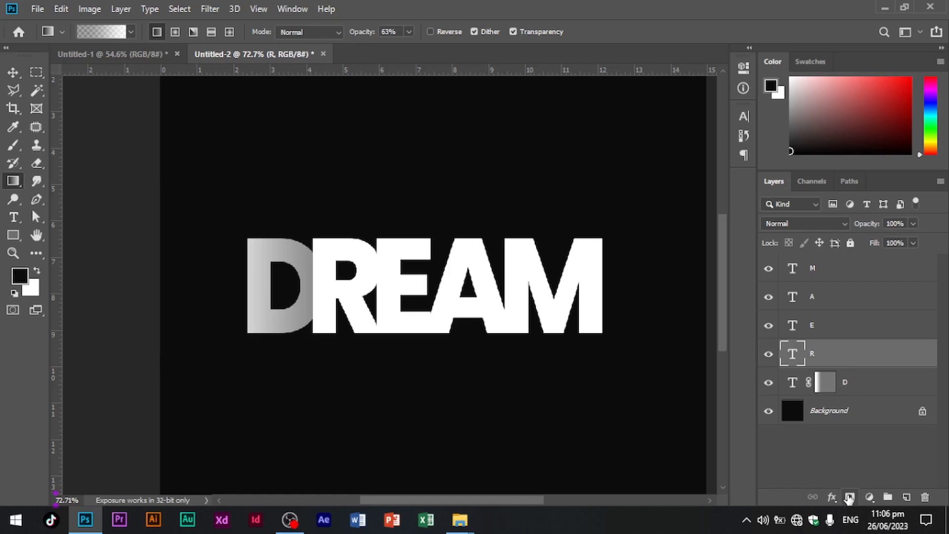
left_click(848, 498)
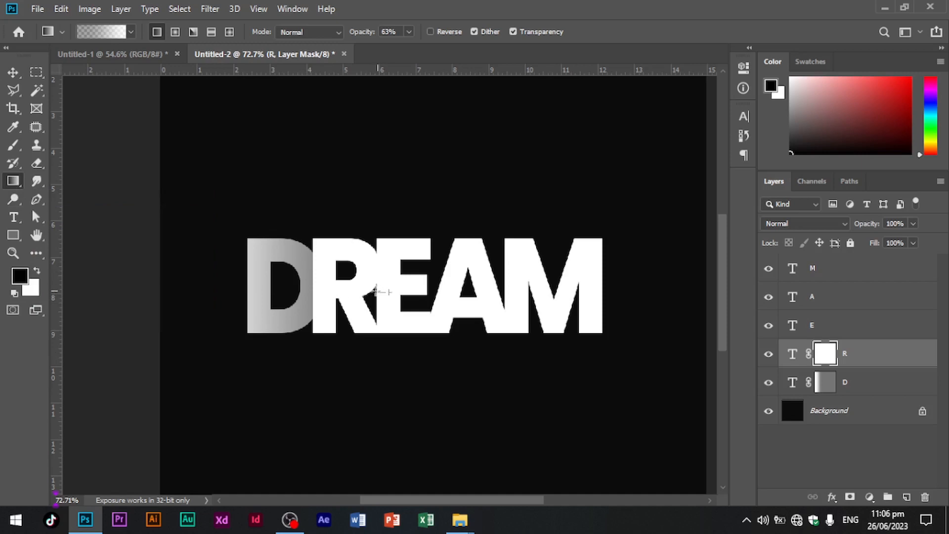
left_click_drag(383, 288, 294, 289)
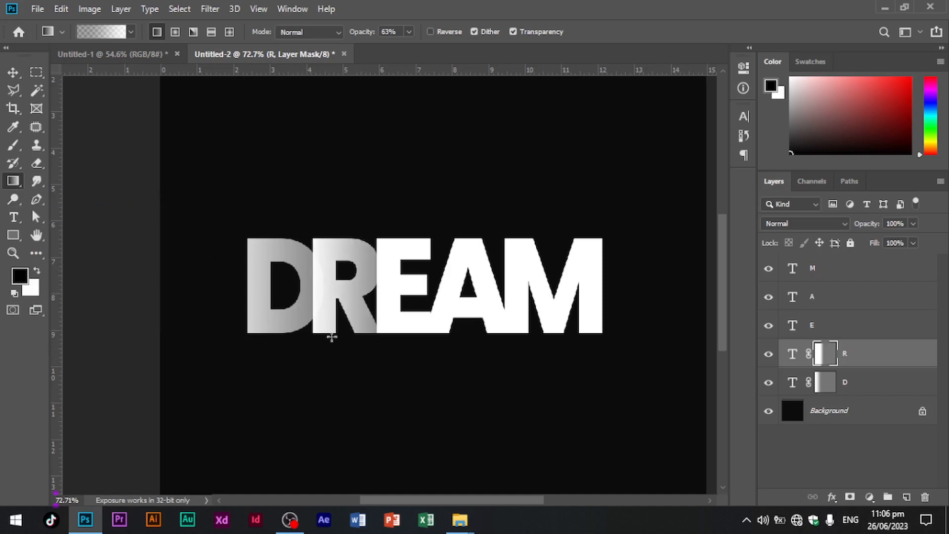
- Mask the E layer and draw the gradient across it so the letter fades towards the A
scroll(414, 307, "down", 1)
left_click_drag(437, 336, 405, 332)
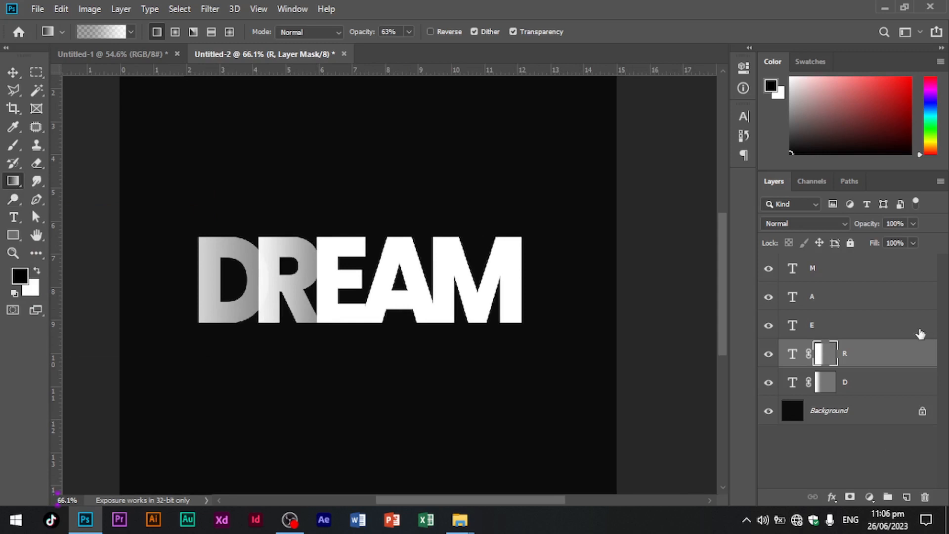
left_click(865, 326)
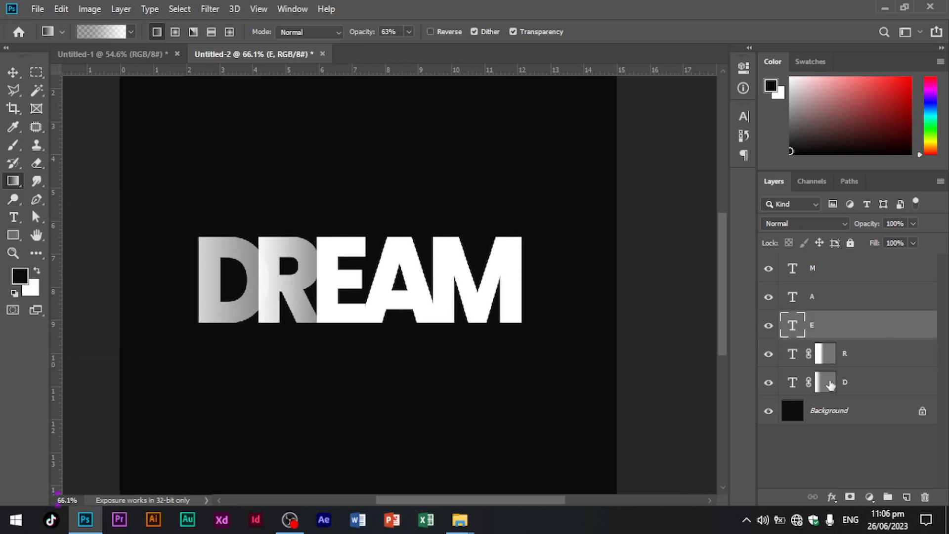
left_click(850, 496)
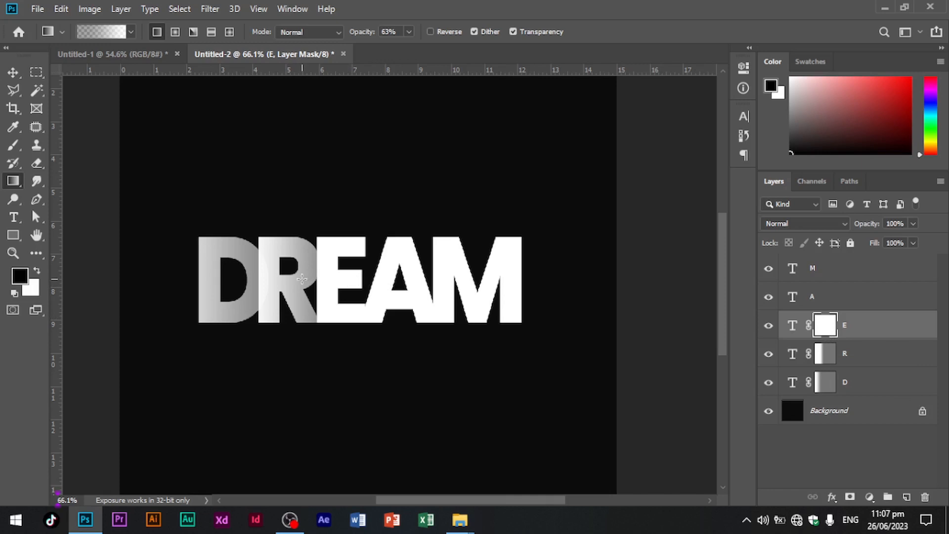
left_click_drag(302, 279, 369, 280)
- Mask the A layer, draw the gradient across it so the letter fades towards the M, and switch to the Move tool
left_click(841, 298)
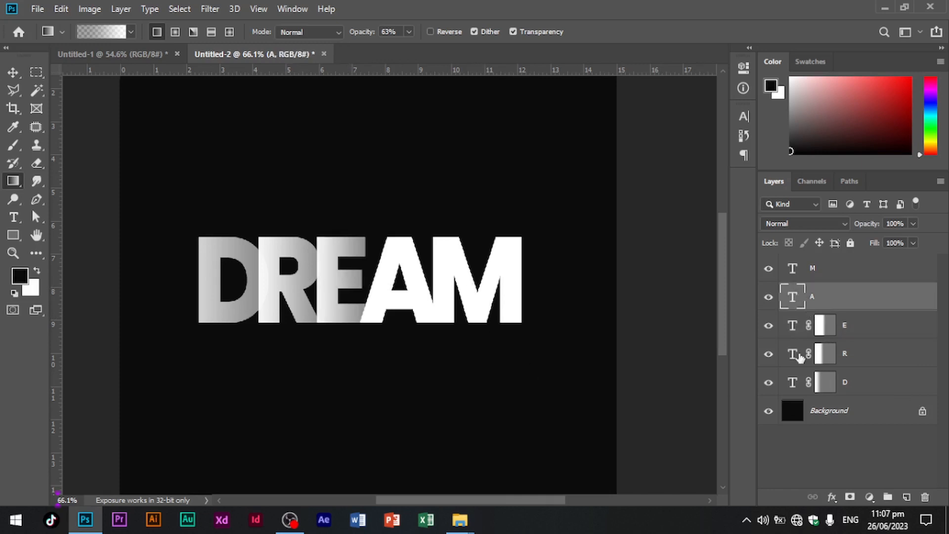
left_click(851, 494)
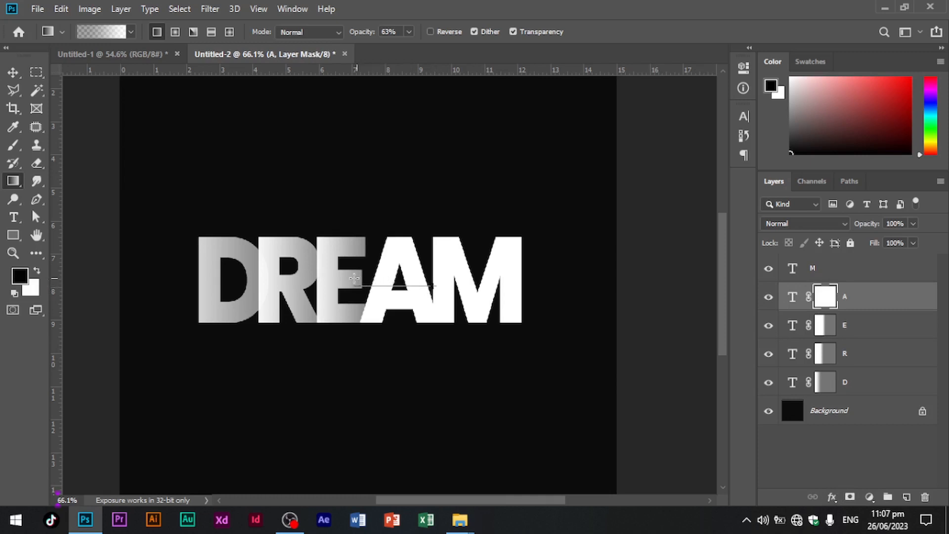
left_click_drag(355, 278, 354, 279)
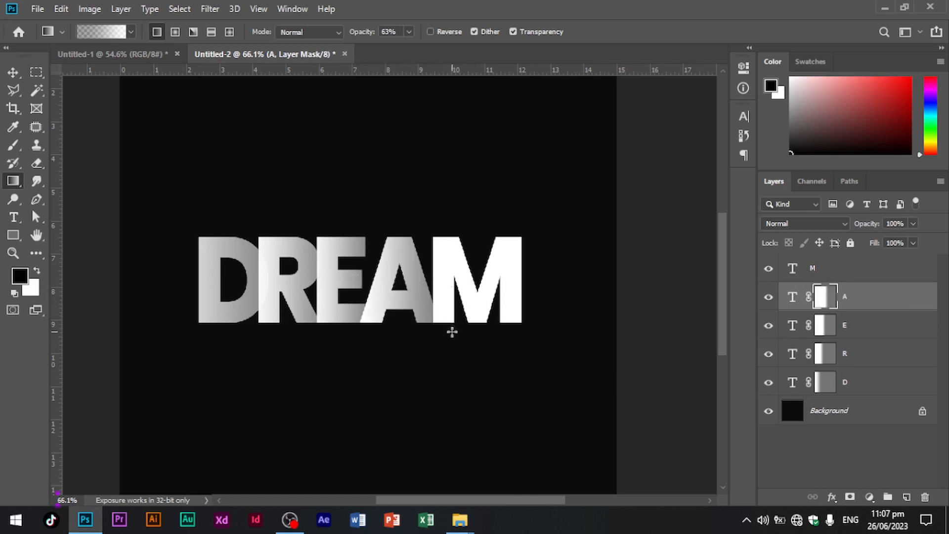
left_click(13, 73)
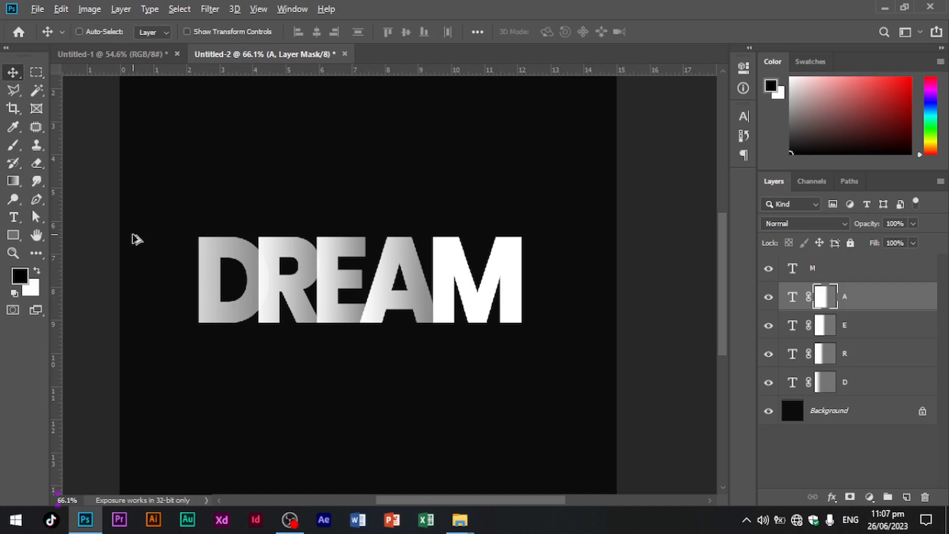
key("ctrl+minus")
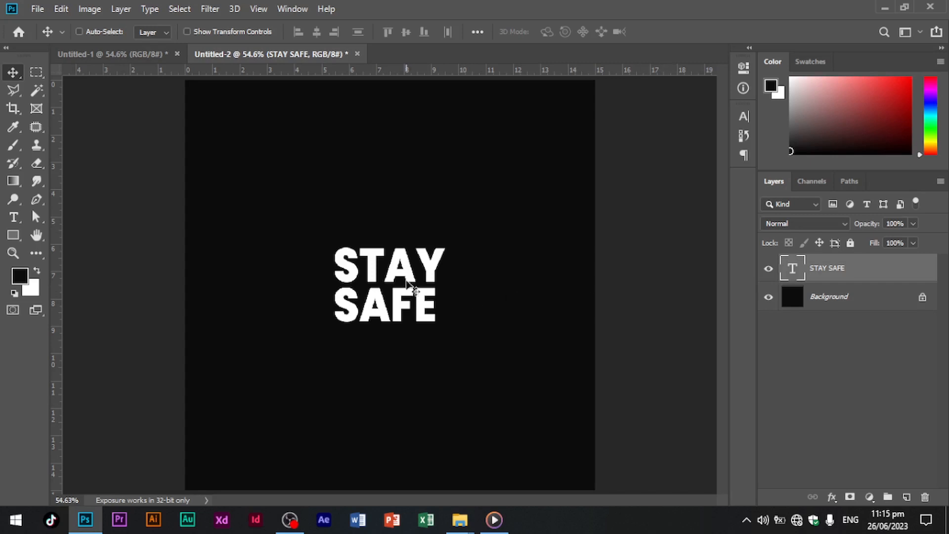
- Duplicate the STAY SAFE text twice, stacking one copy directly above and one directly below the original
left_click_drag(405, 278, 406, 197)
left_click_drag(404, 280, 403, 439)
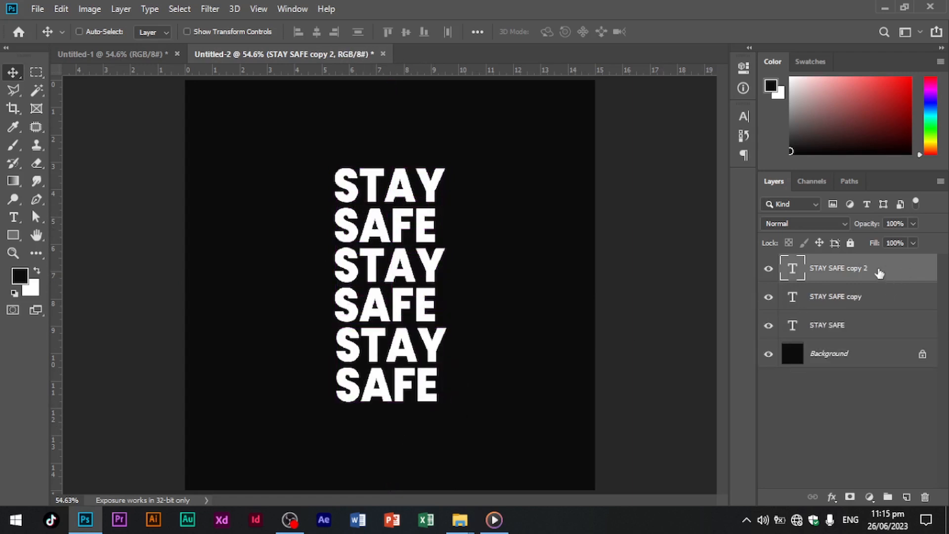
- On a new layer, marquee-select the area around the top STAY SAFE and brush soft black shading over the lower part of its SAFE line
left_click(906, 497)
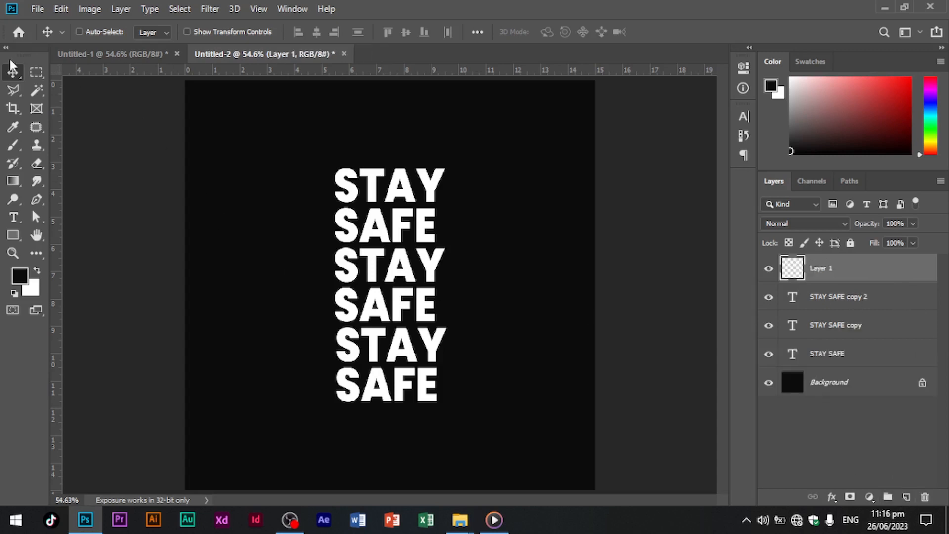
left_click(36, 73)
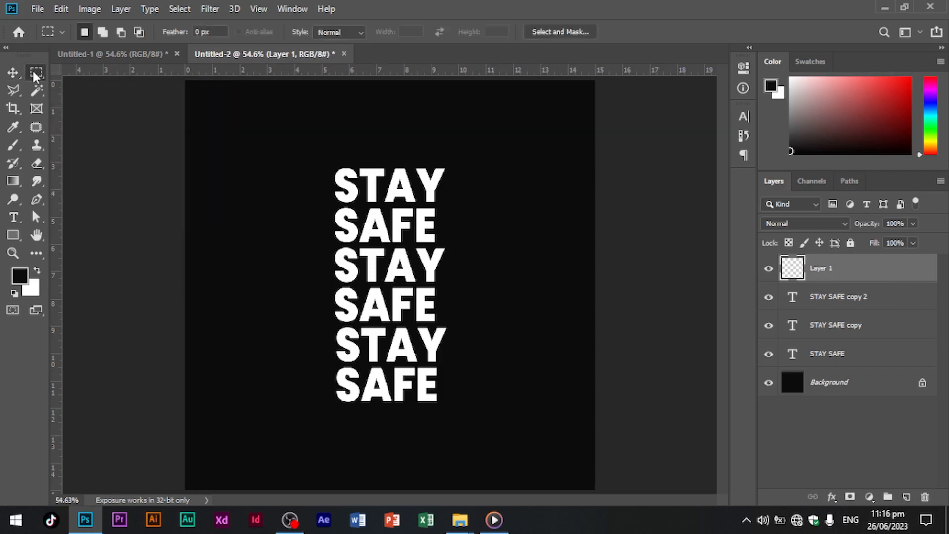
left_click_drag(309, 155, 473, 241)
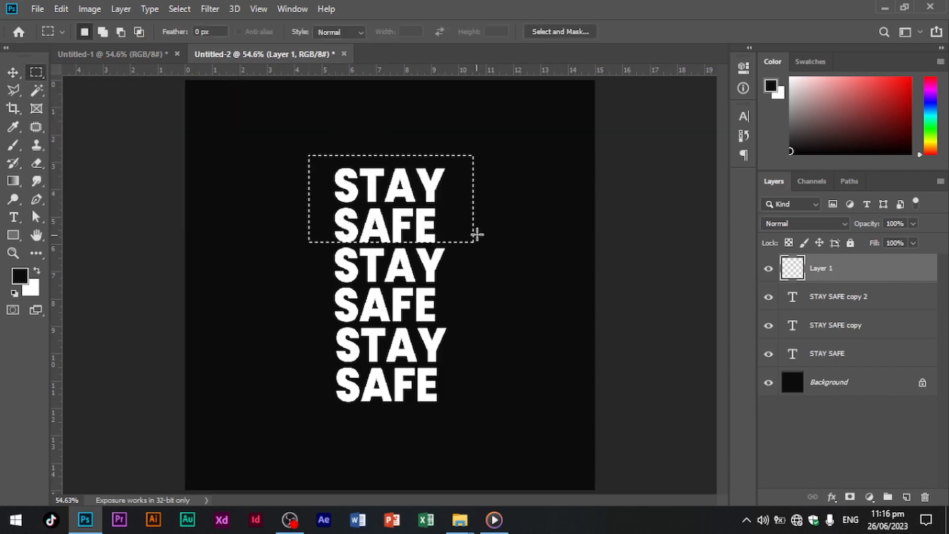
left_click(12, 146)
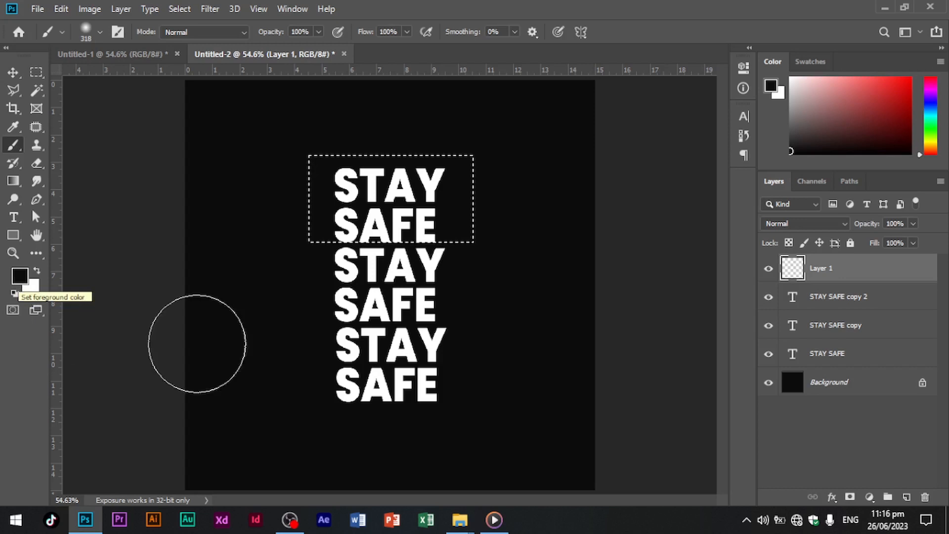
mouse_move(405, 296)
left_mouse_down()
mouse_move(491, 278)
mouse_move(320, 278)
mouse_move(501, 276)
mouse_move(308, 269)
mouse_move(494, 282)
left_mouse_up()
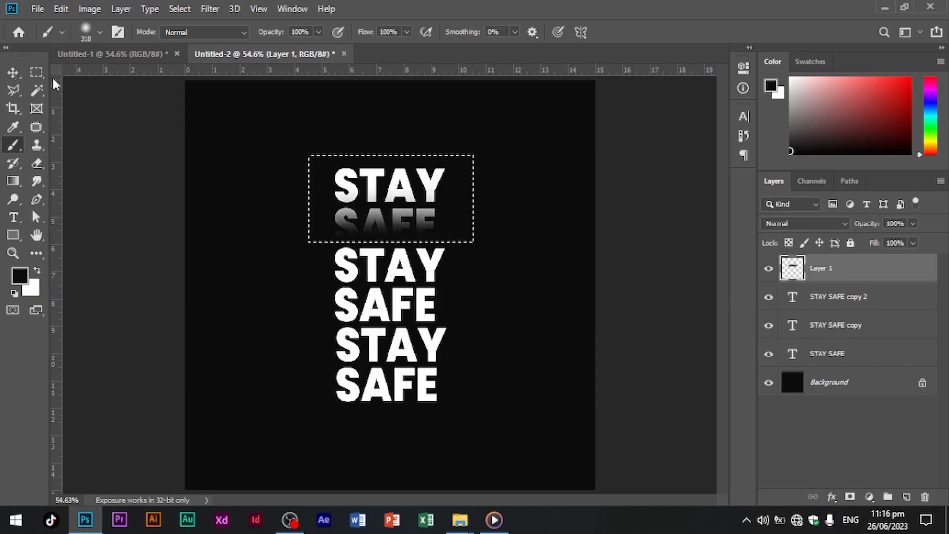
- Move the selection up to end at the base of the top STAY line and brush black shading over that line's lower part
left_click(36, 73)
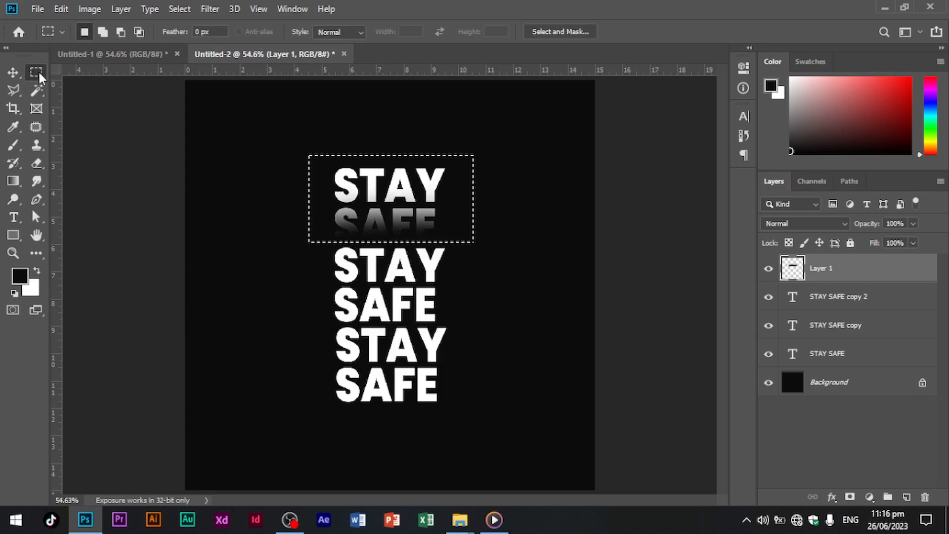
left_click_drag(390, 223, 381, 180)
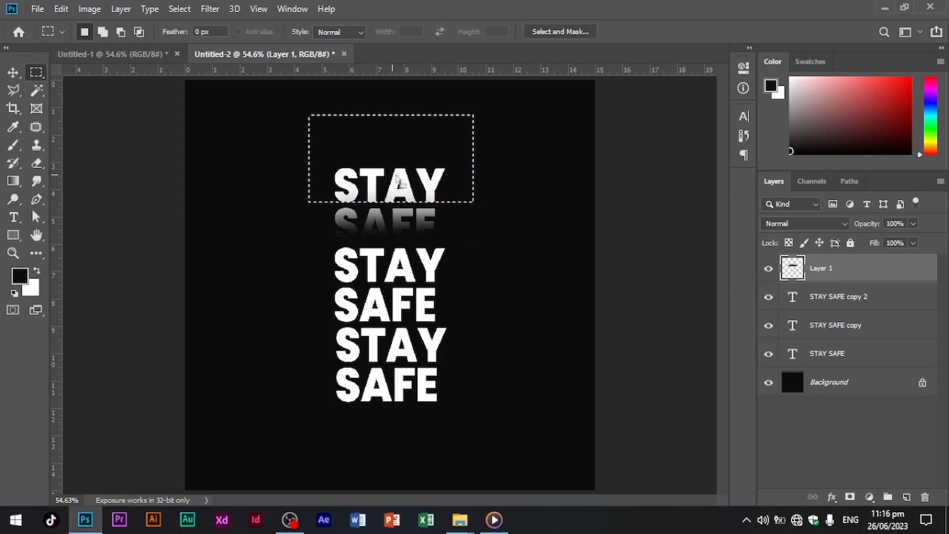
left_click(13, 148)
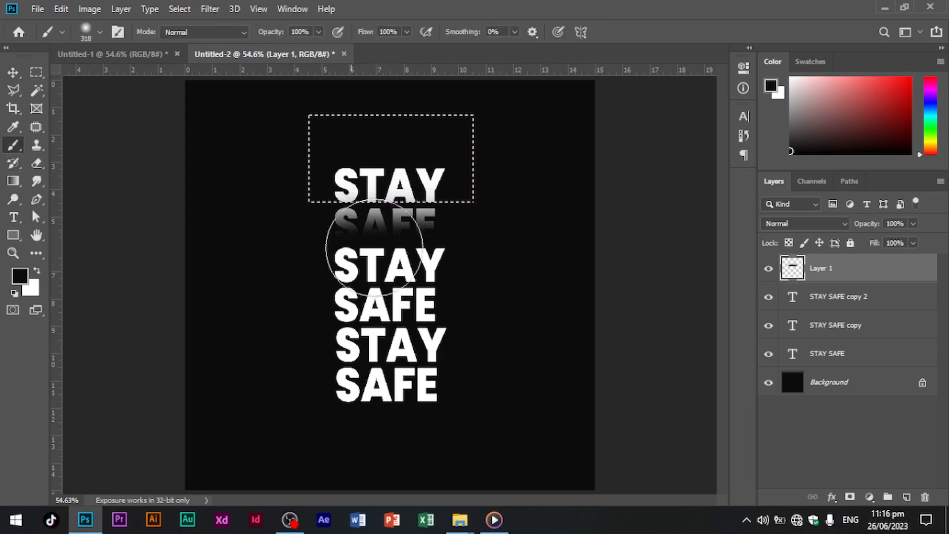
mouse_move(372, 236)
left_mouse_down()
mouse_move(319, 233)
mouse_move(443, 239)
mouse_move(366, 239)
left_mouse_up()
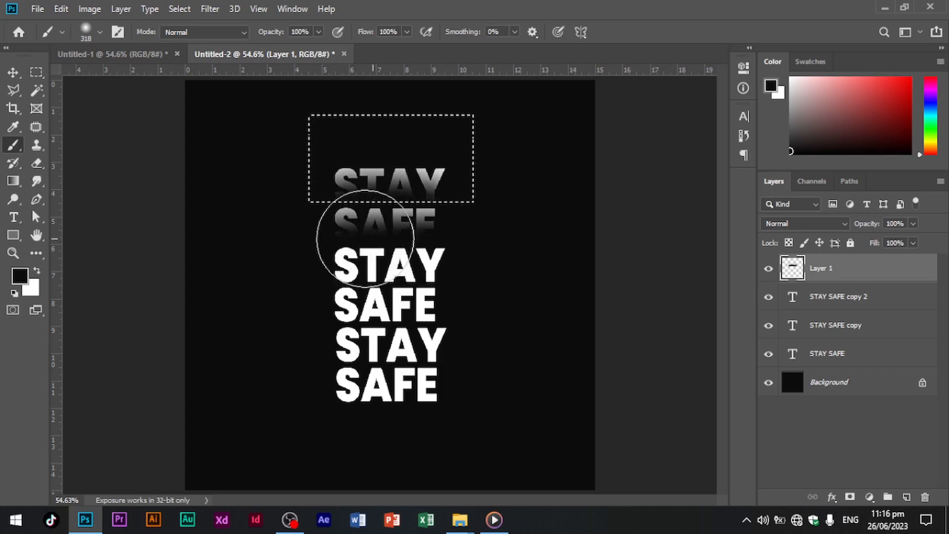
- Move the selection down around the bottom STAY SAFE and brush black shading over the upper part of its STAY line
left_click(36, 72)
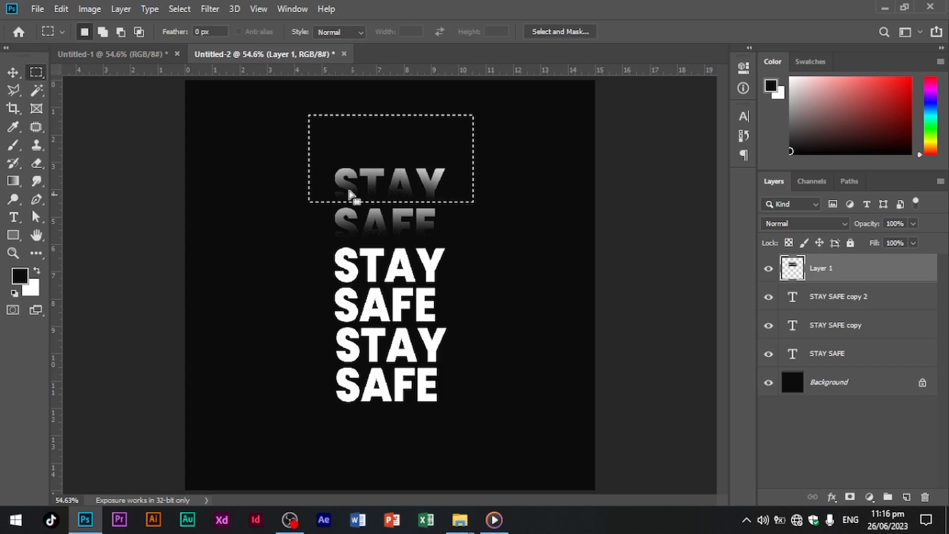
left_click_drag(370, 170, 364, 381)
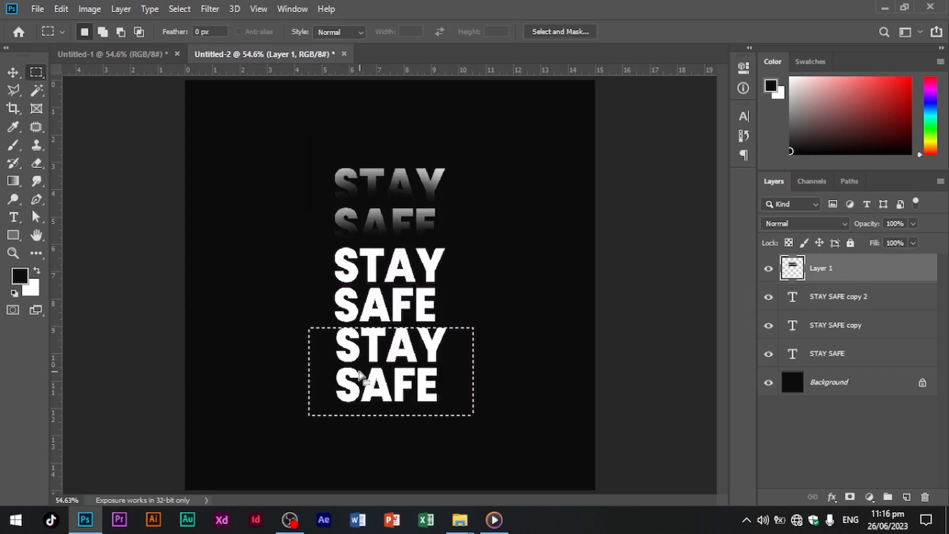
left_click(12, 146)
mouse_move(332, 313)
left_mouse_down()
mouse_move(314, 278)
mouse_move(479, 288)
mouse_move(297, 281)
mouse_move(477, 291)
mouse_move(277, 291)
mouse_move(463, 302)
left_mouse_up()
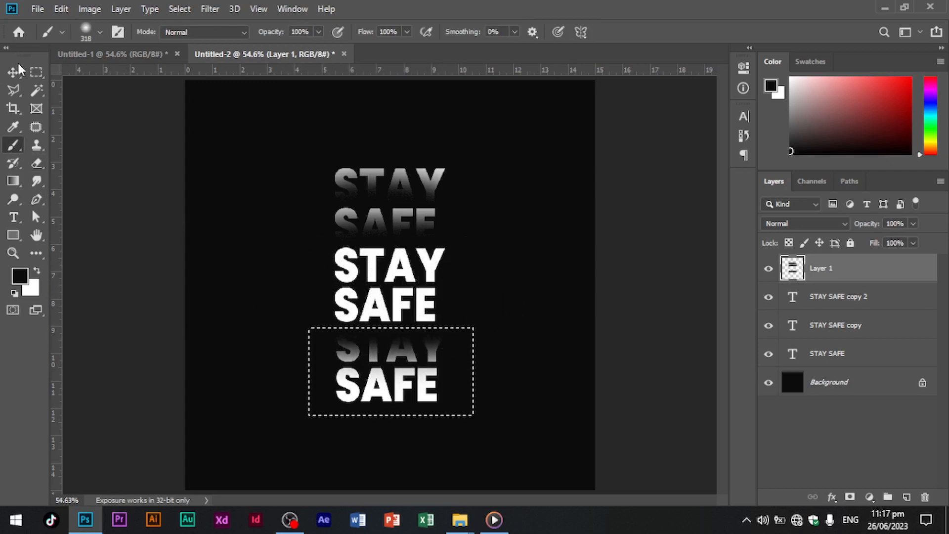
- Move the selection down to start at the bottom SAFE line, brush black shading over that line's upper part, and deselect
left_click(36, 72)
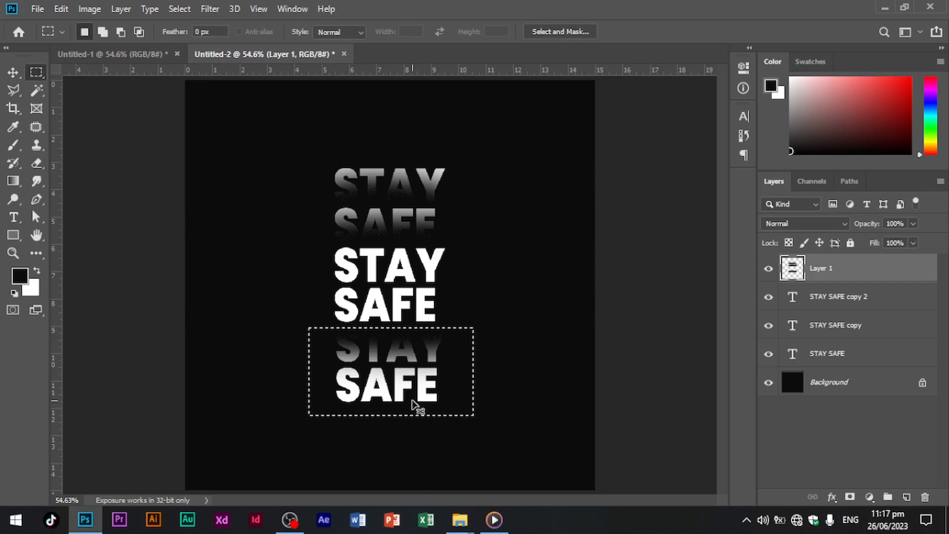
mouse_move(401, 372)
left_mouse_down()
mouse_move(401, 392)
mouse_move(395, 363)
mouse_move(397, 400)
left_mouse_up()
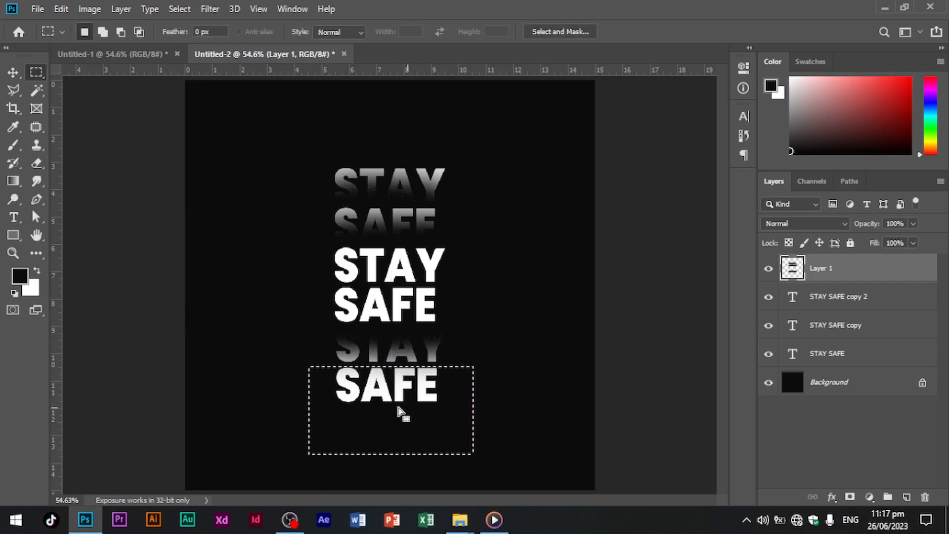
left_click(9, 144)
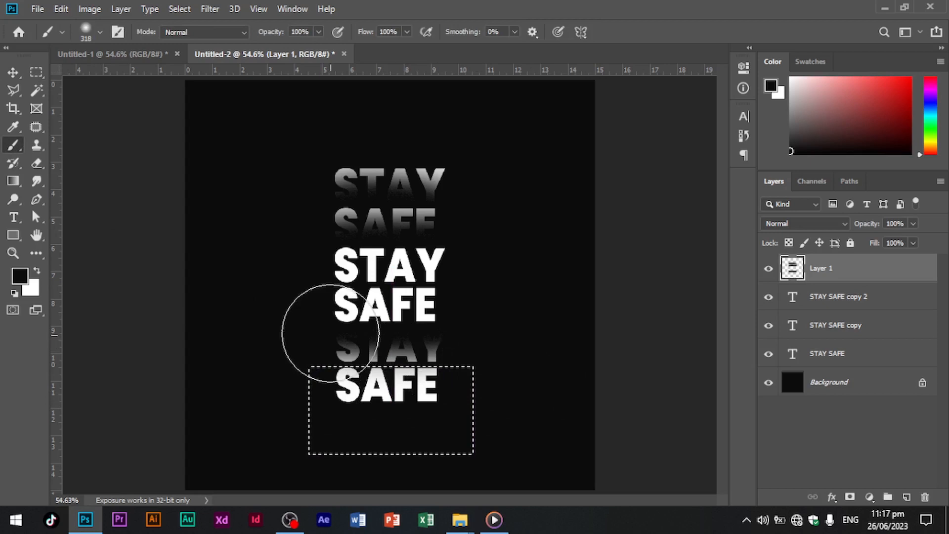
mouse_move(406, 330)
left_mouse_down()
mouse_move(459, 334)
mouse_move(283, 324)
mouse_move(469, 338)
mouse_move(298, 335)
left_mouse_up()
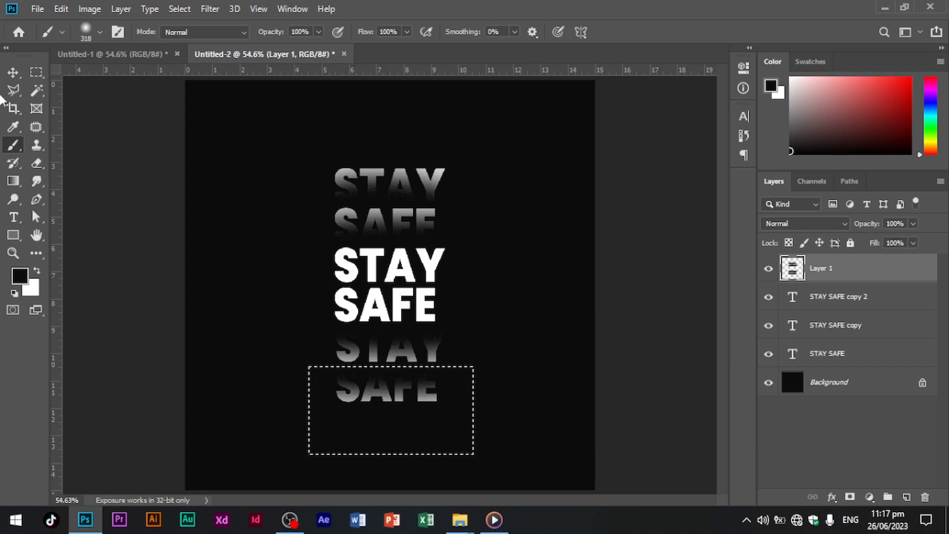
left_click(13, 72)
key("ctrl")
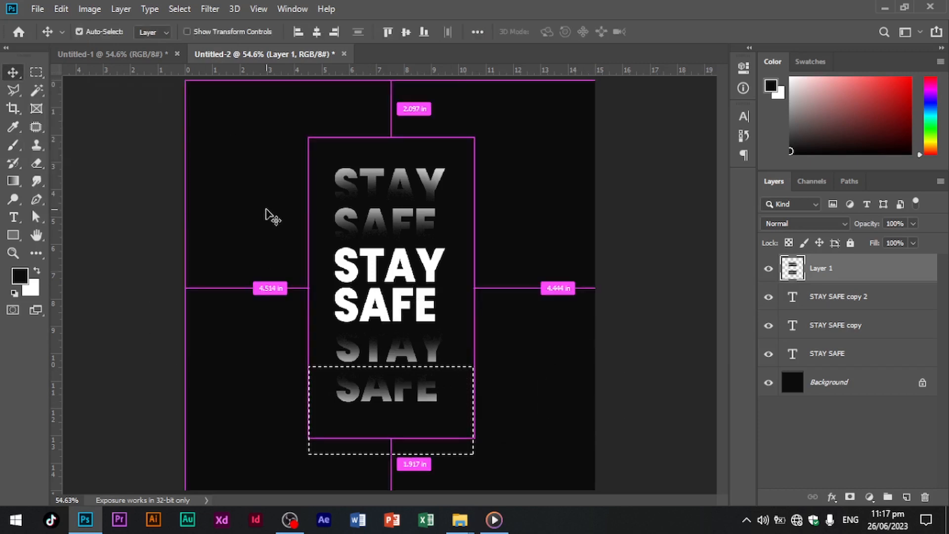
key("ctrl+d")
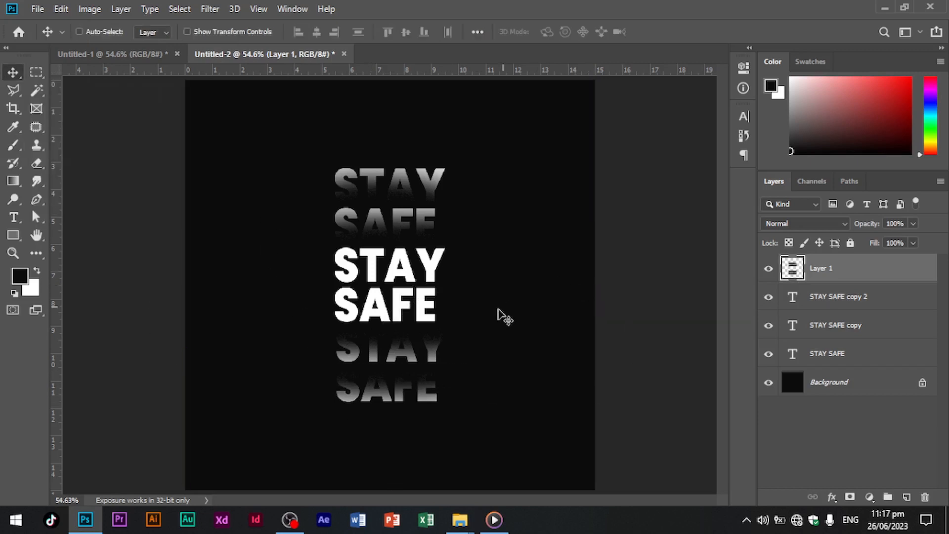